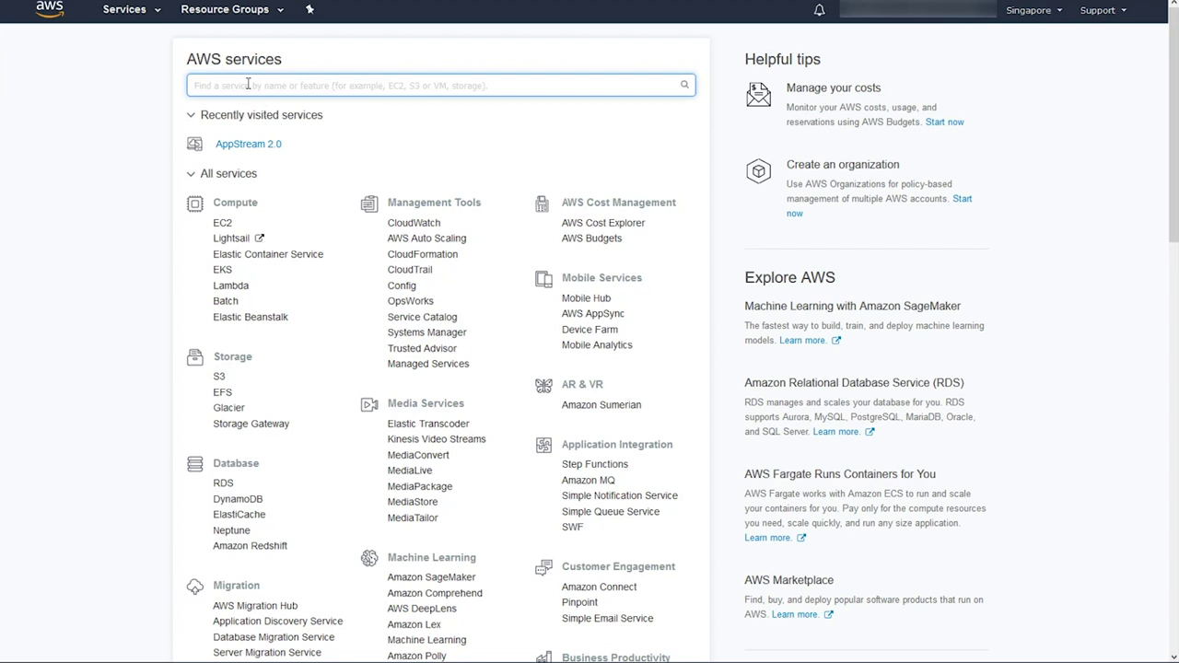
- Open AppStream 2.0 Image Builder and start launching a new image builder
text(apps)
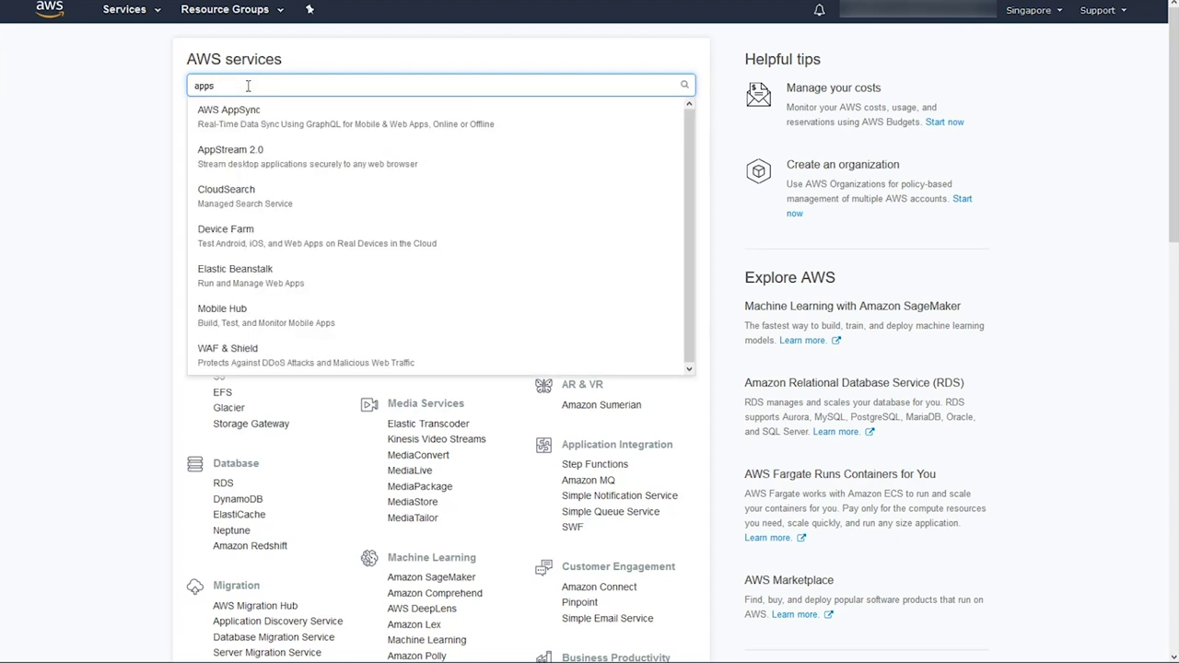
click(237, 153)
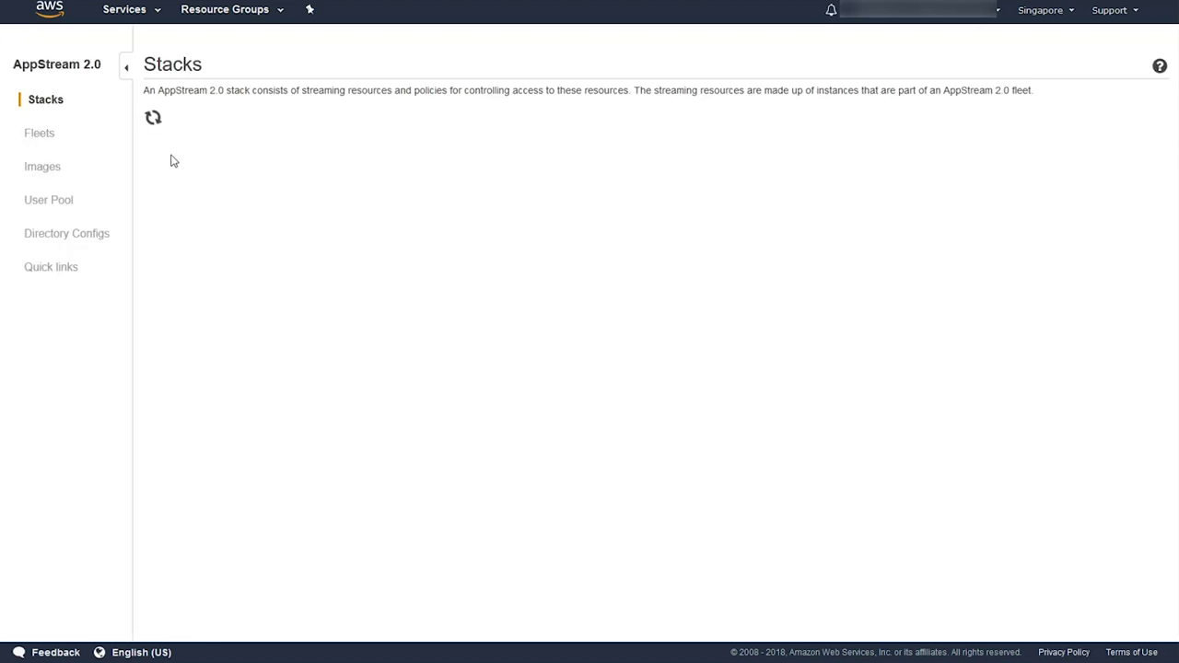
click(48, 173)
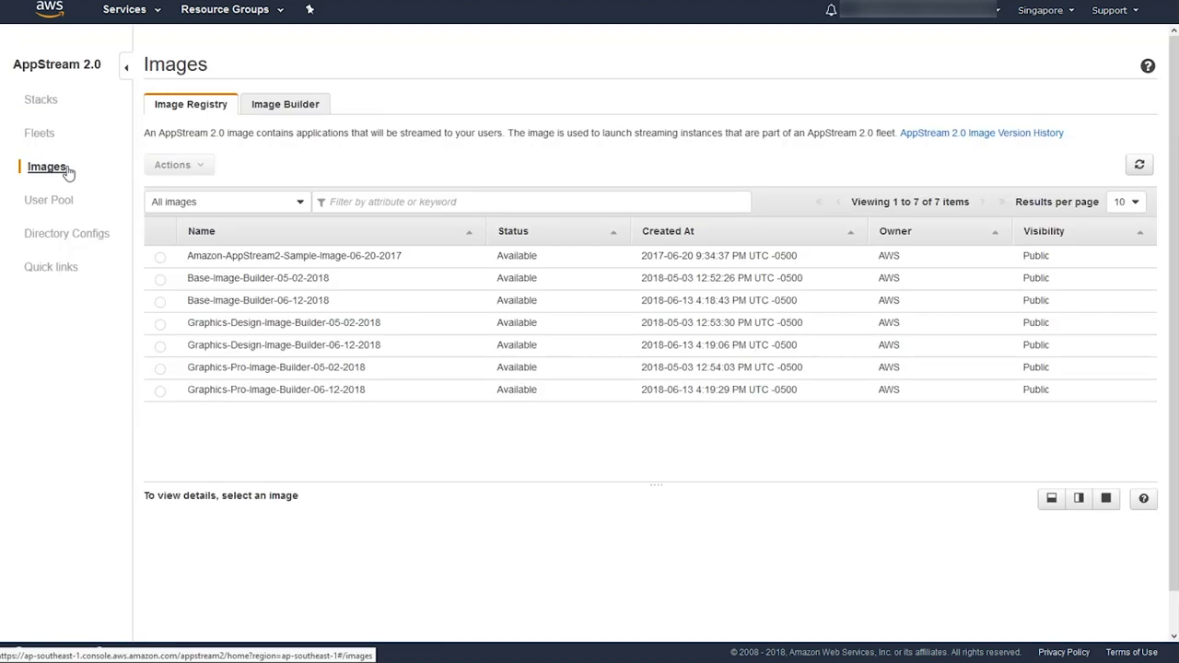
click(286, 105)
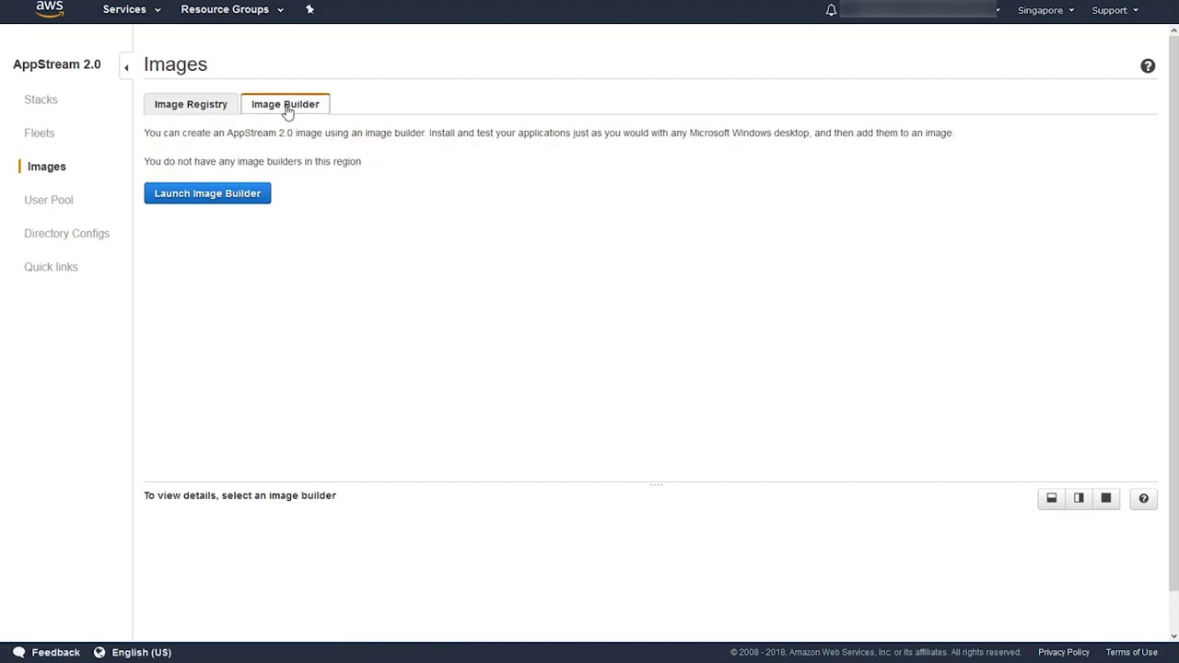
click(213, 197)
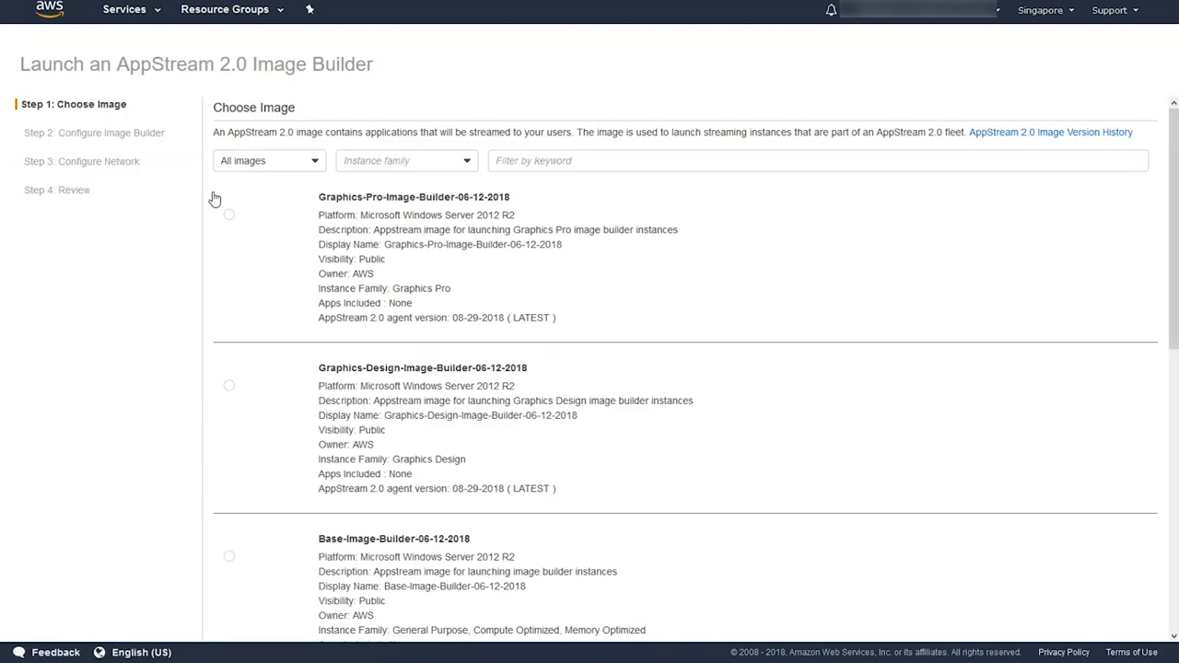
- Filter to General Purpose images and choose Base-Image-Builder-06-12-2018
click(366, 162)
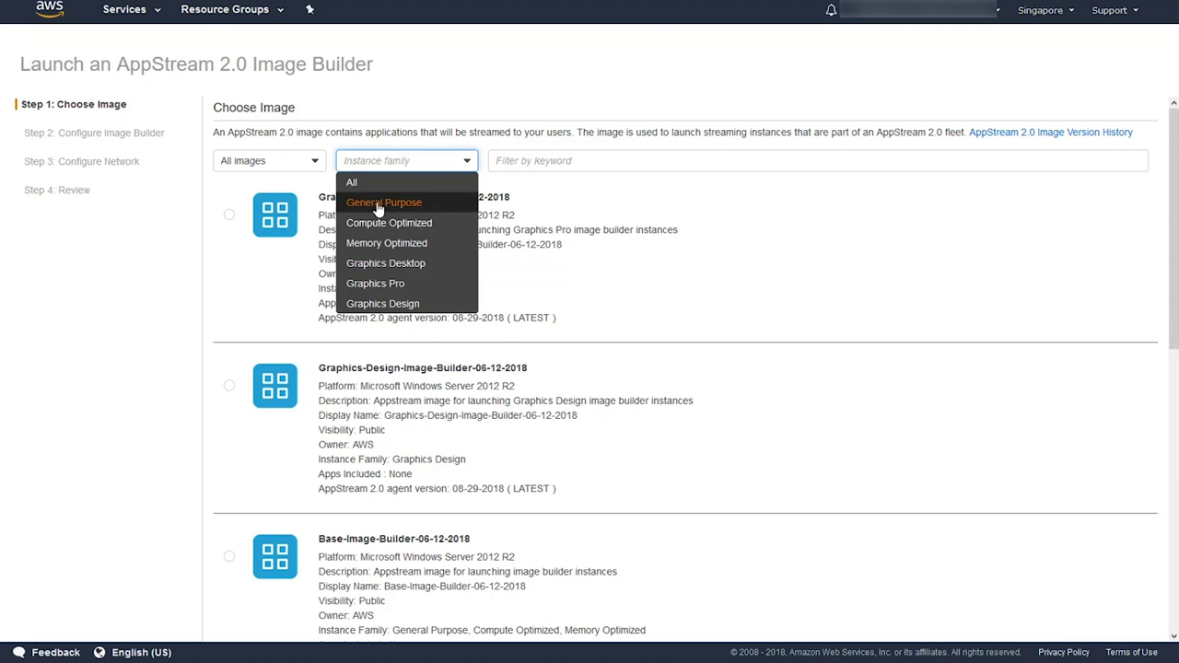
click(376, 199)
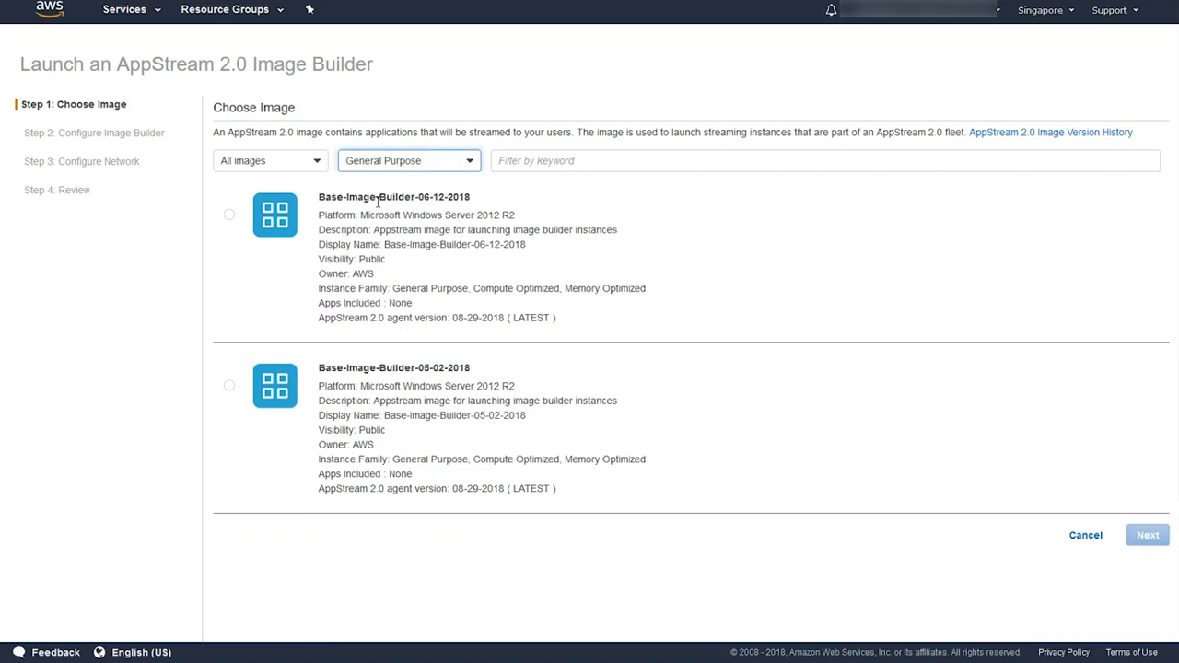
click(229, 216)
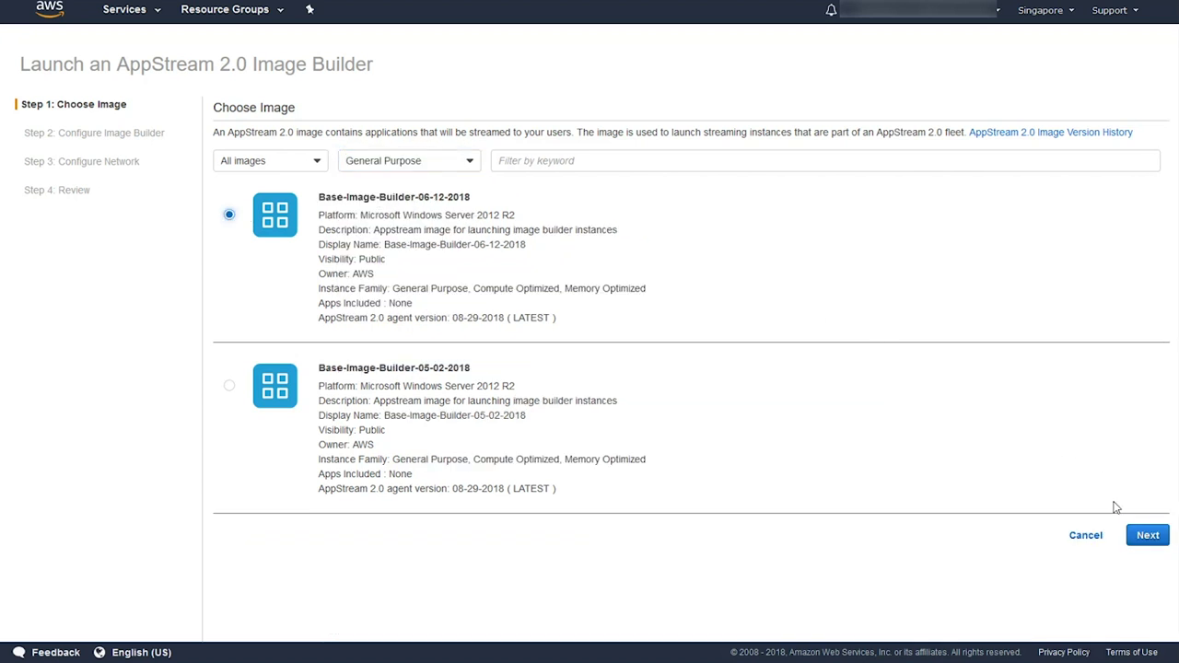
click(1147, 538)
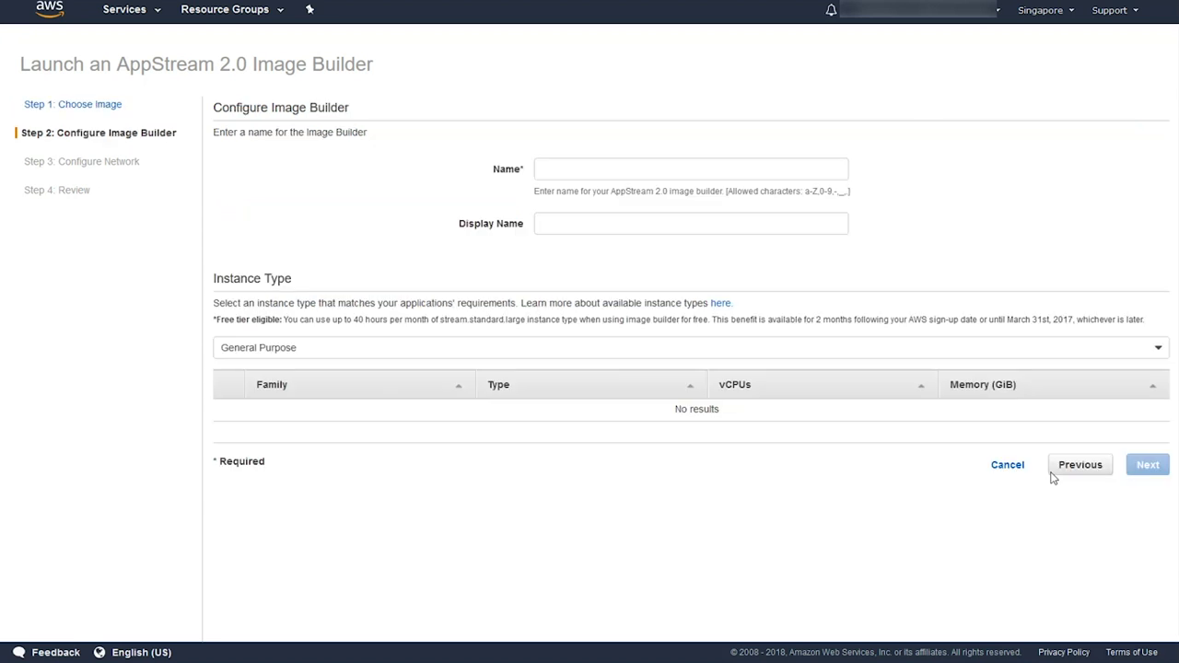
- Name the image builder DemoImageBuilder and choose the stream.standard.medium instance type
click(571, 171)
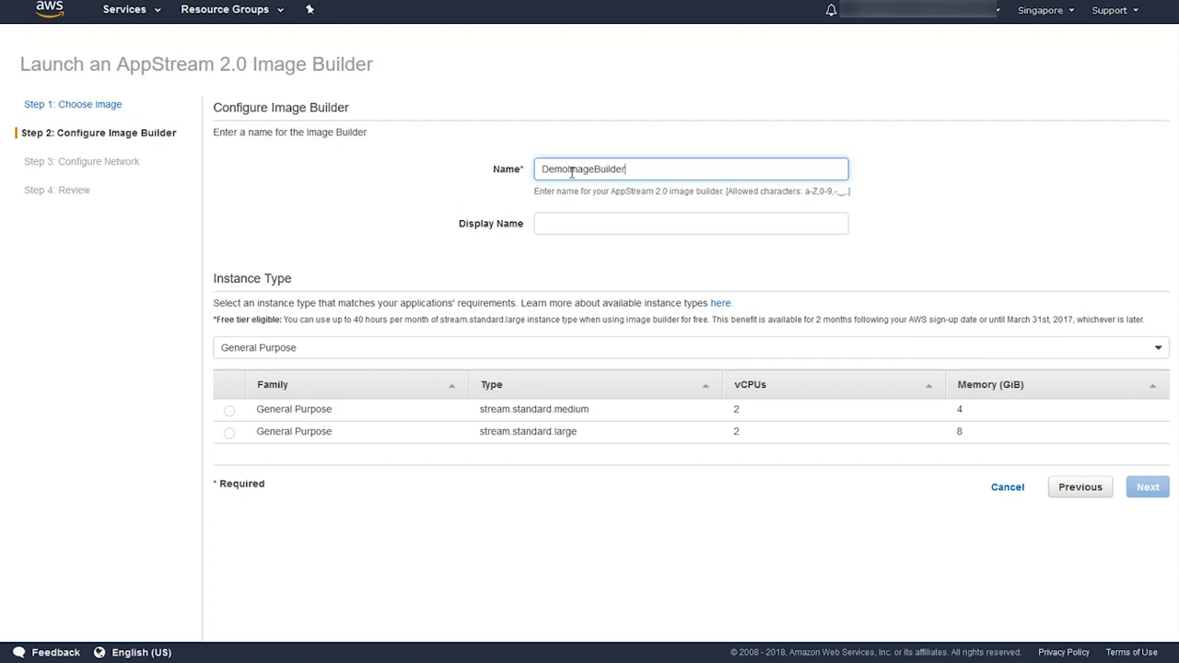
key(Tab)
text(D)
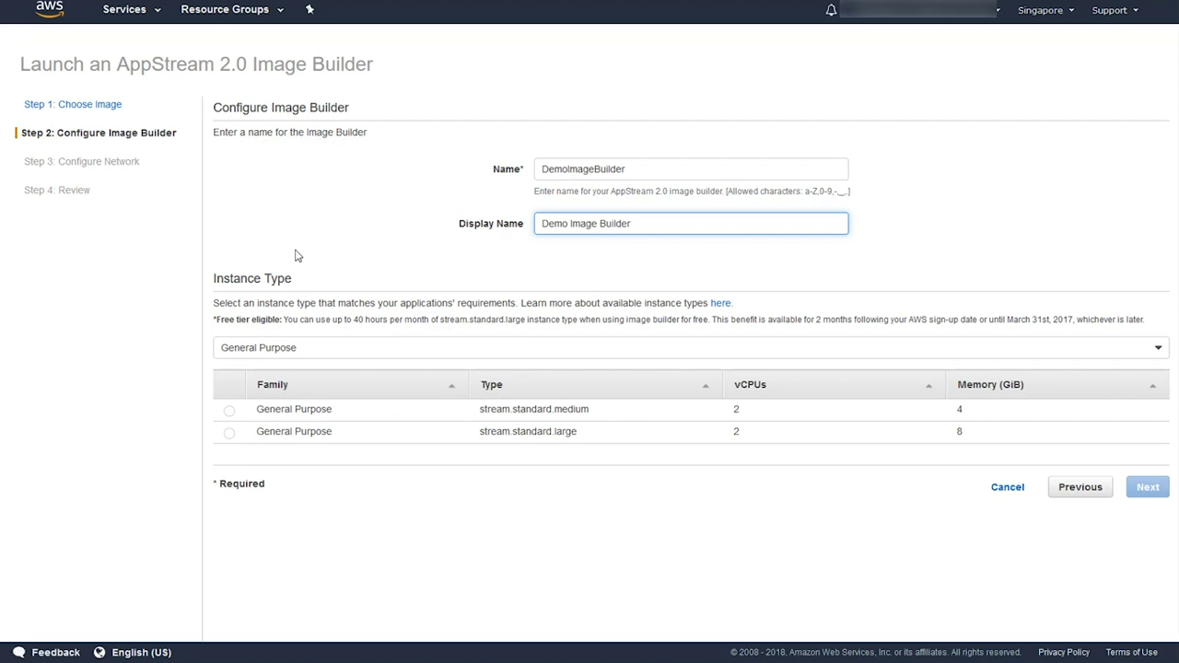
click(230, 411)
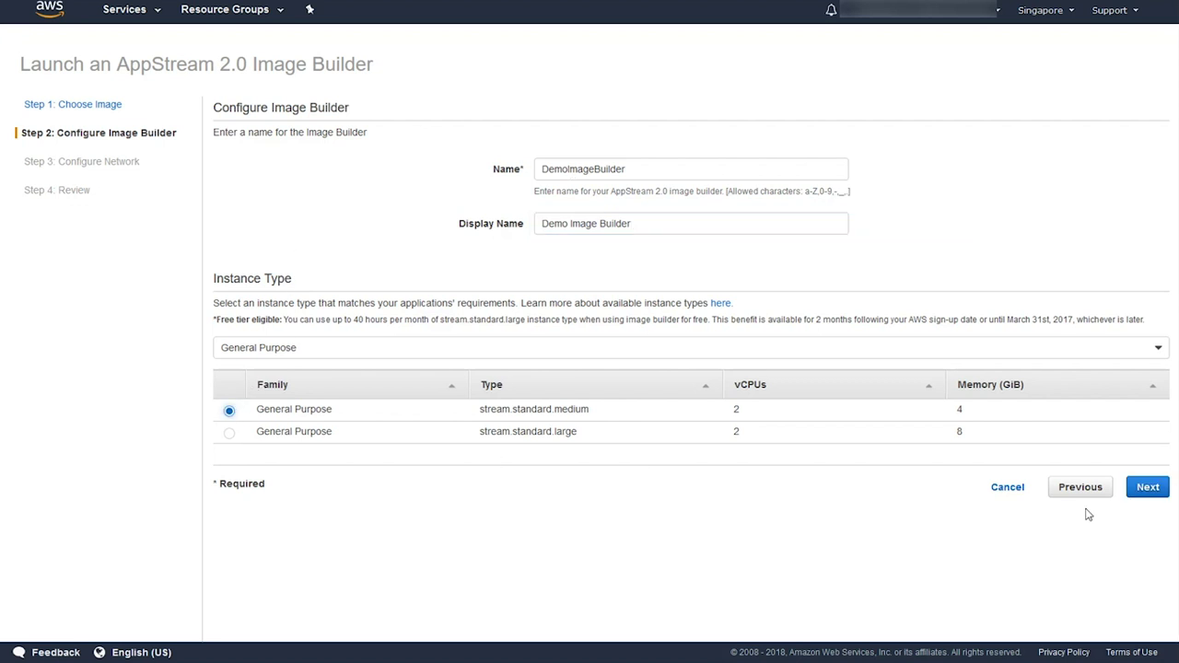
click(1148, 490)
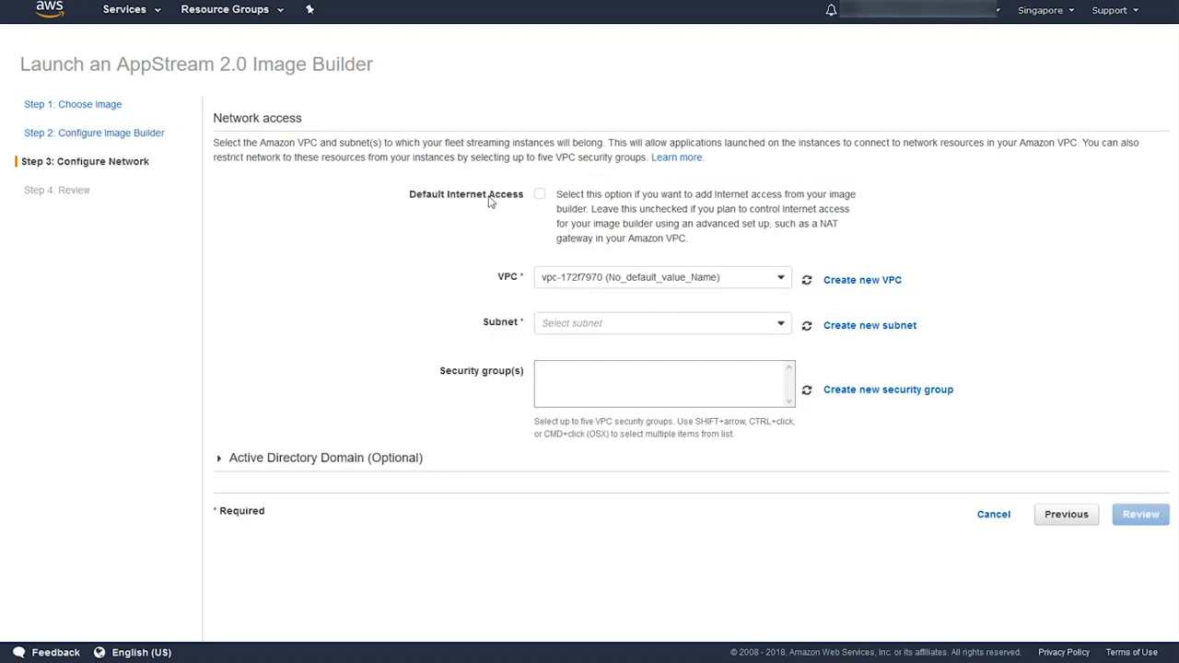
- Enable default internet access, select subnet-bcf9fedb, then review and launch the builder
click(539, 194)
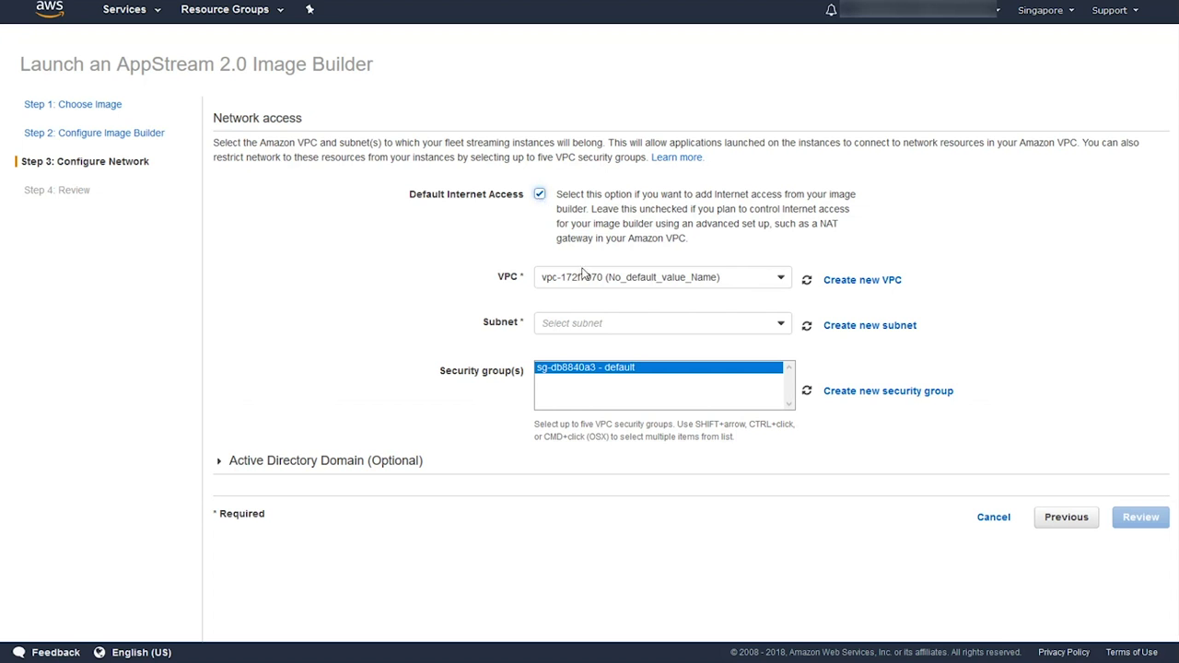
click(709, 324)
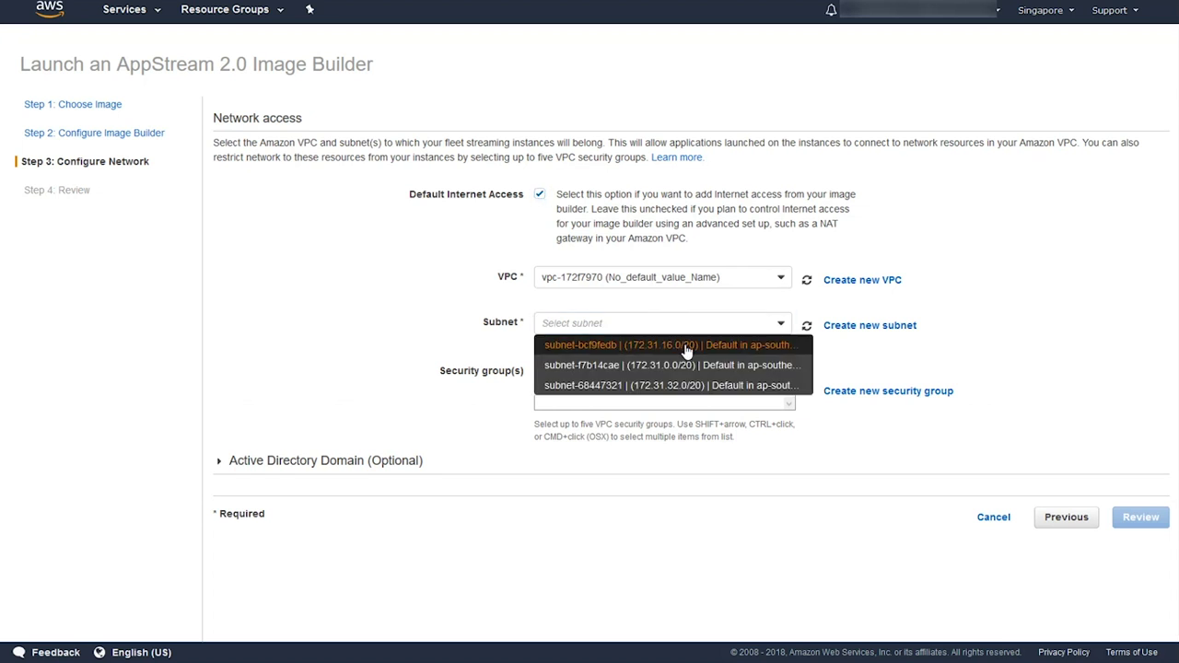
click(686, 350)
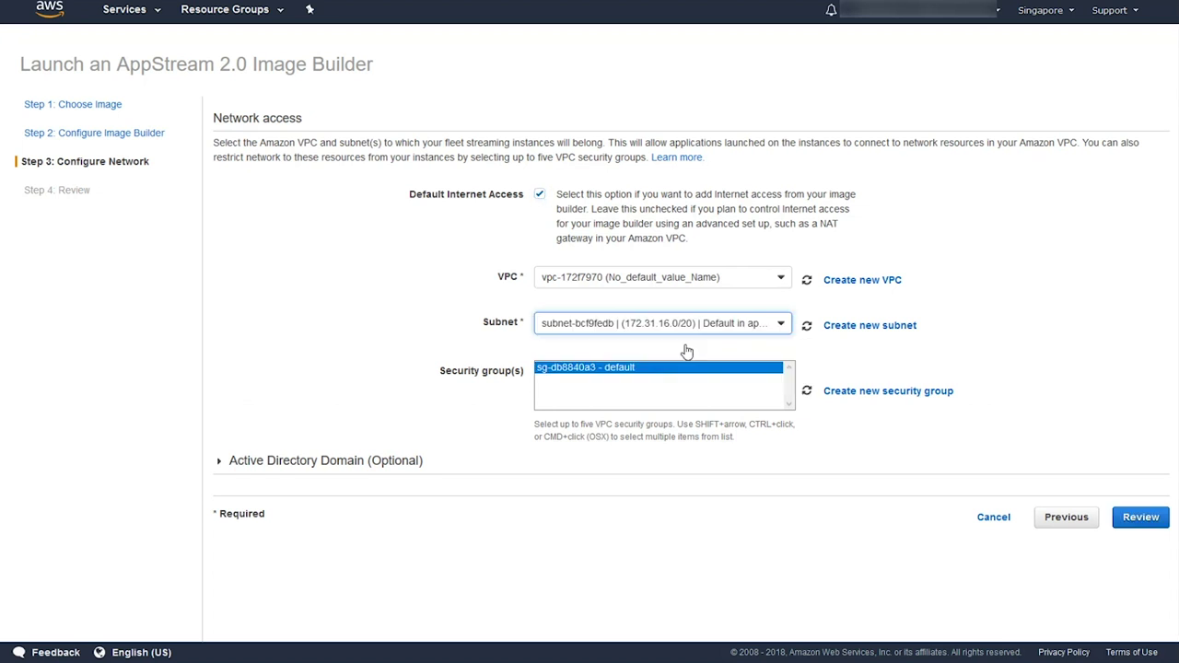
click(1140, 521)
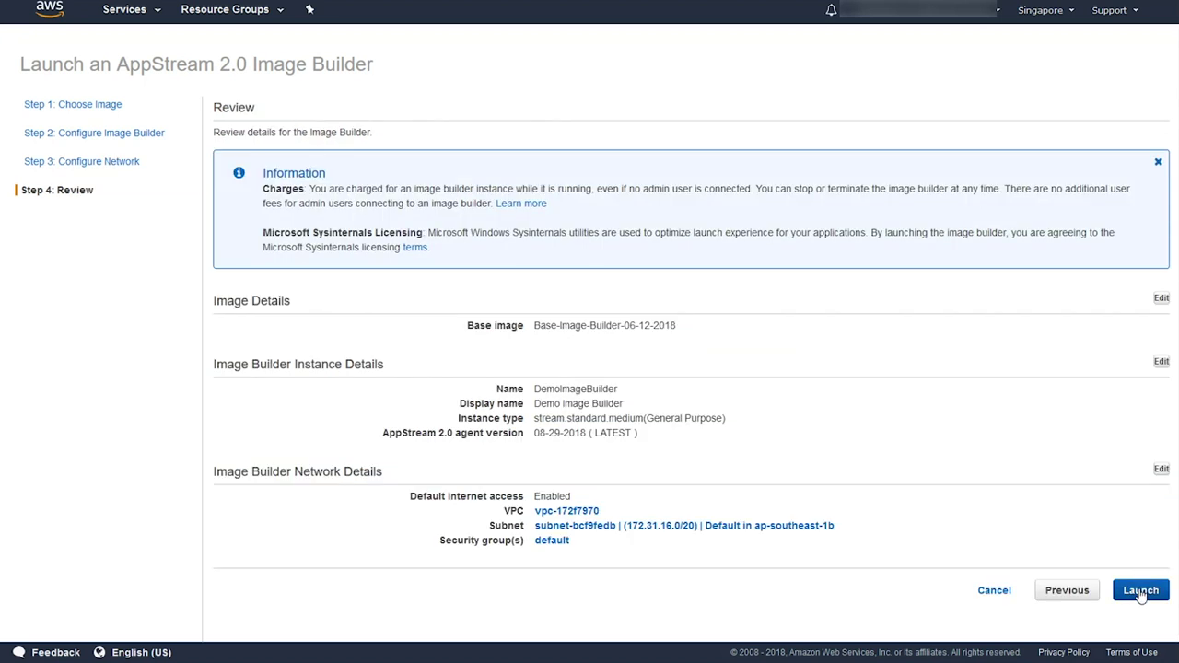
click(1142, 585)
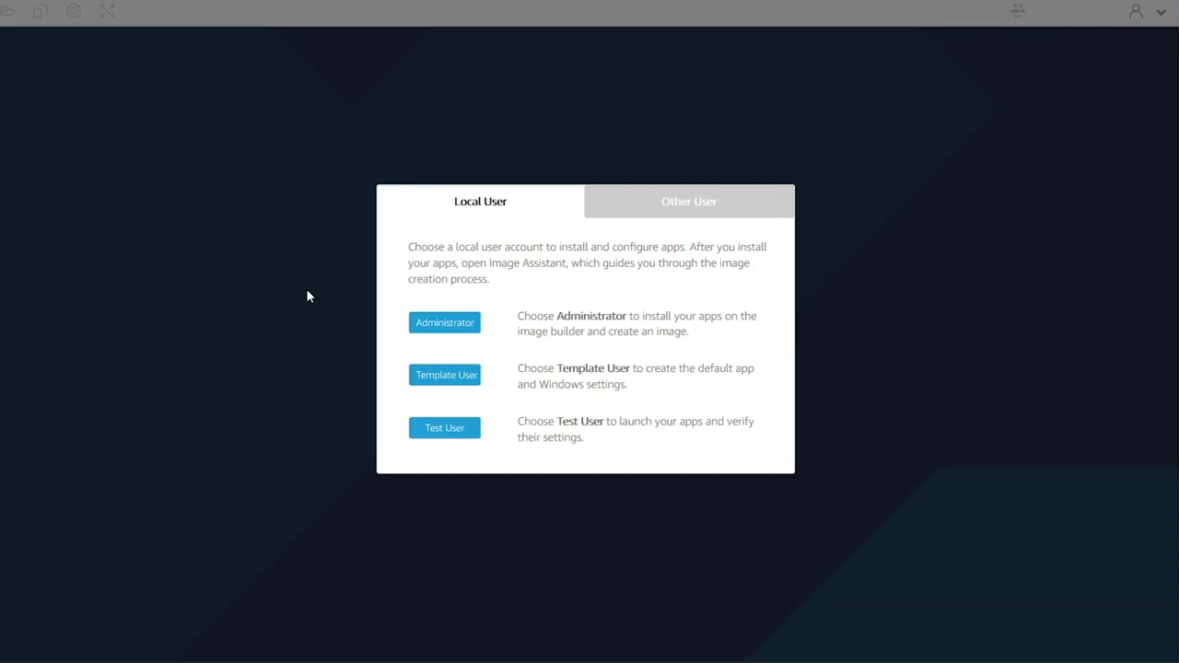
- Connect to DemoImageBuilder as the Administrator local user
click(429, 325)
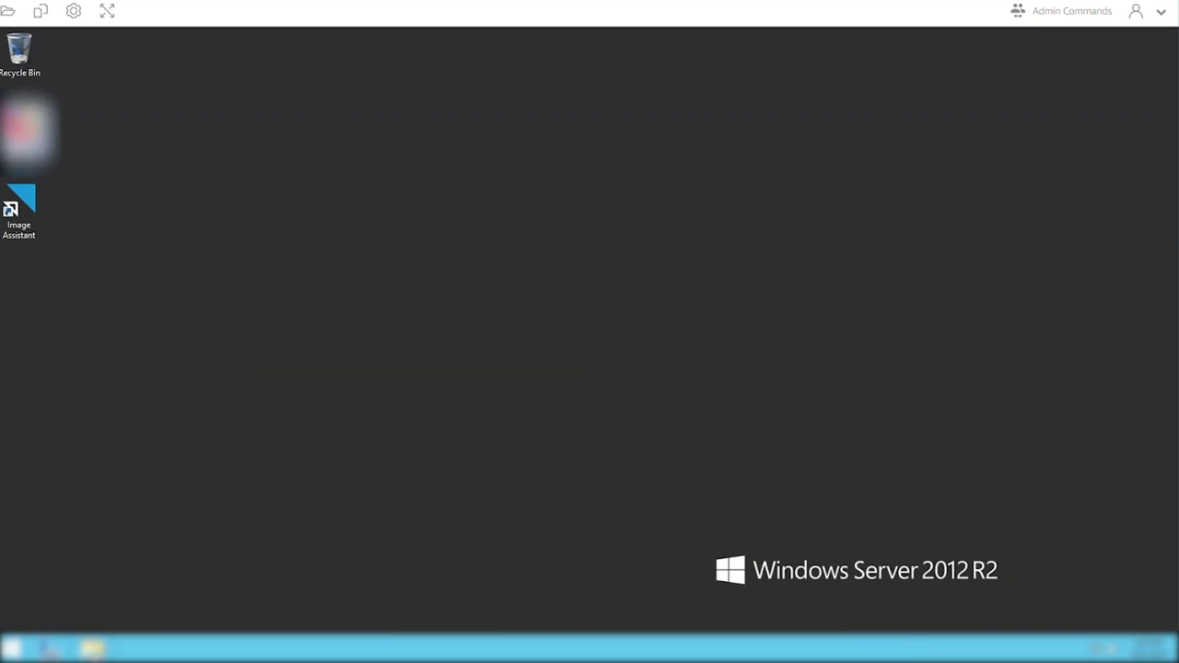
- Install SimpleDataApp from the setup in Downloads using the default installation folder
key(super+e)
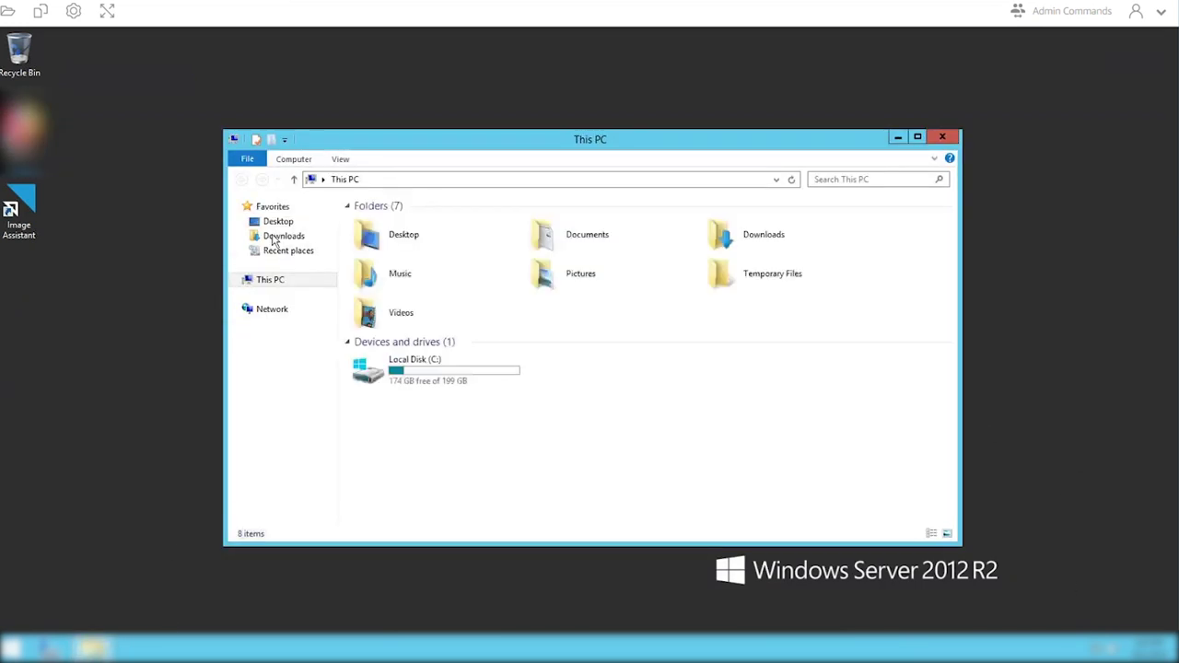
click(295, 238)
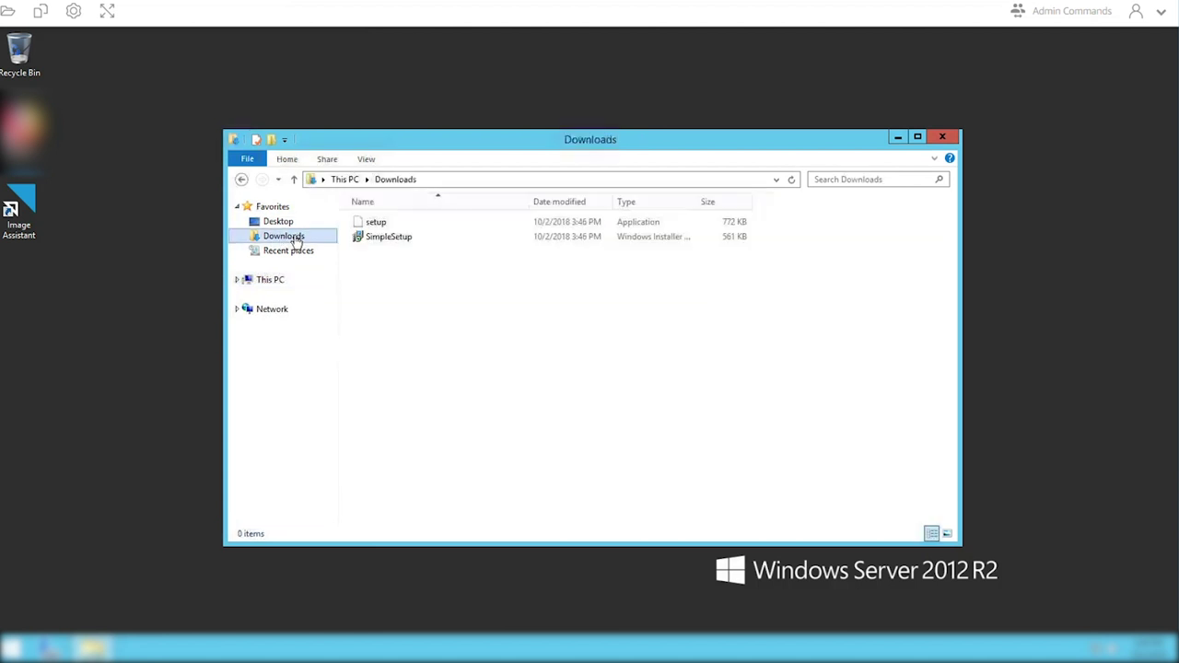
click(373, 229)
double_click(374, 229)
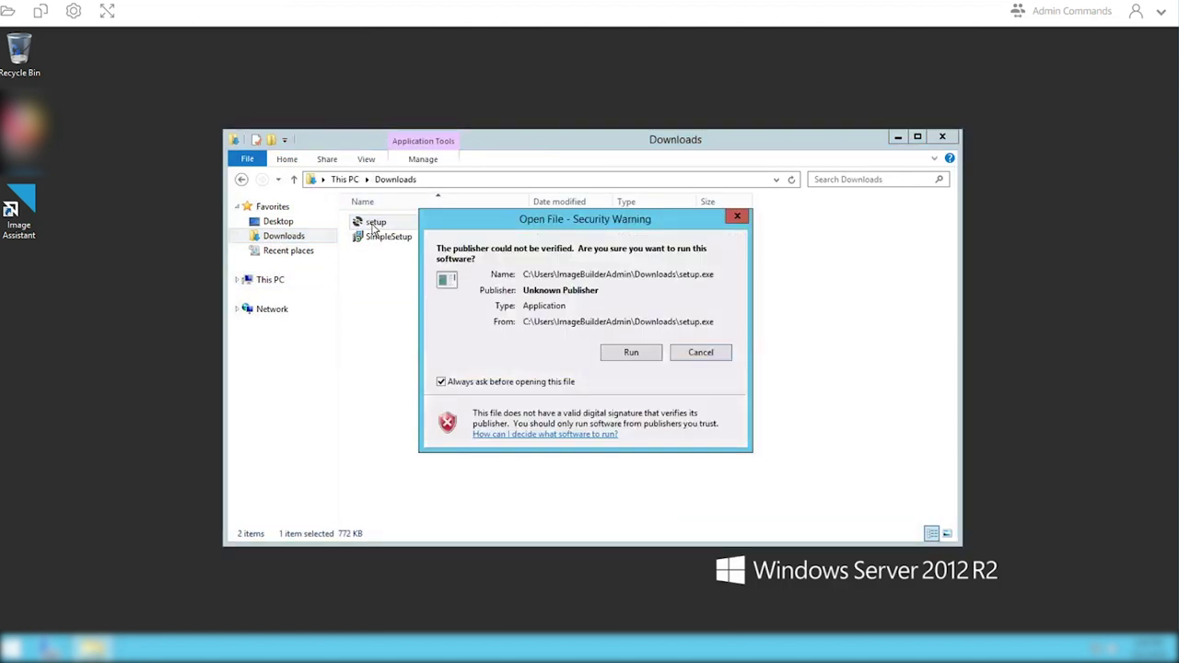
click(629, 352)
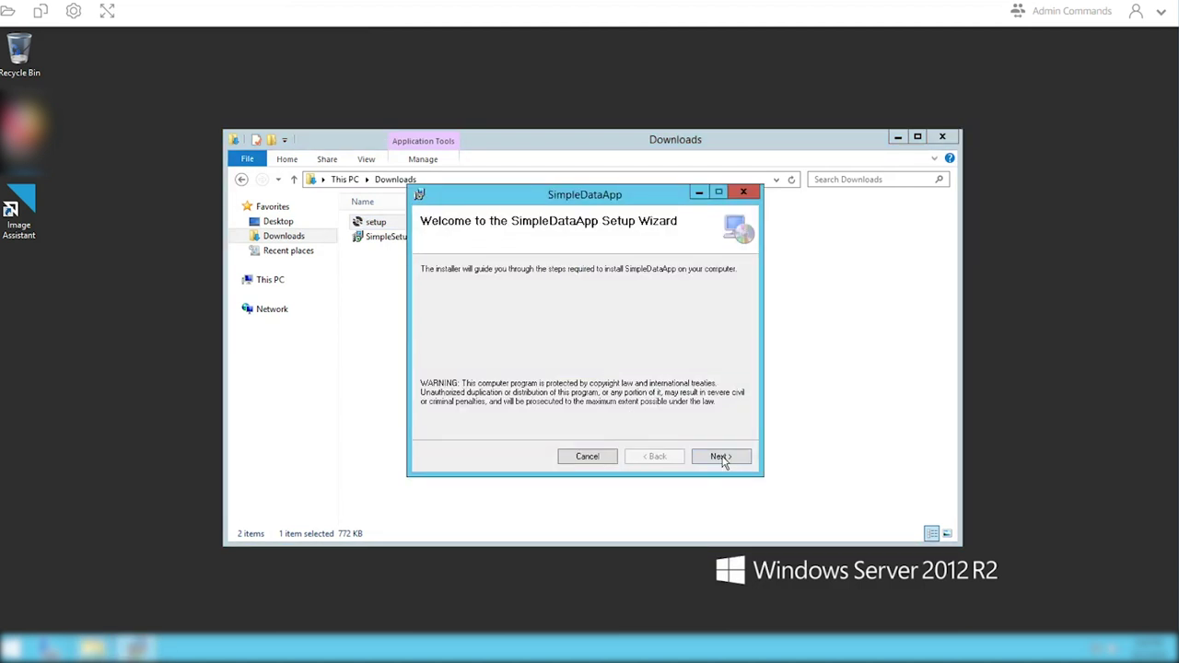
click(721, 457)
click(722, 457)
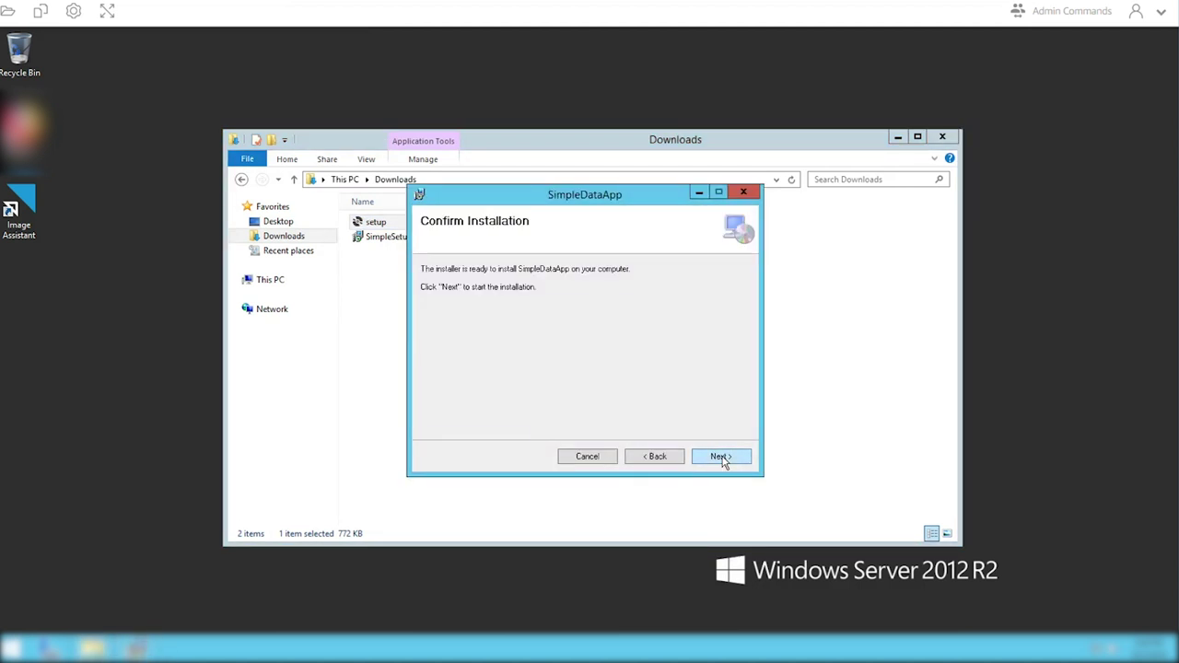
click(722, 458)
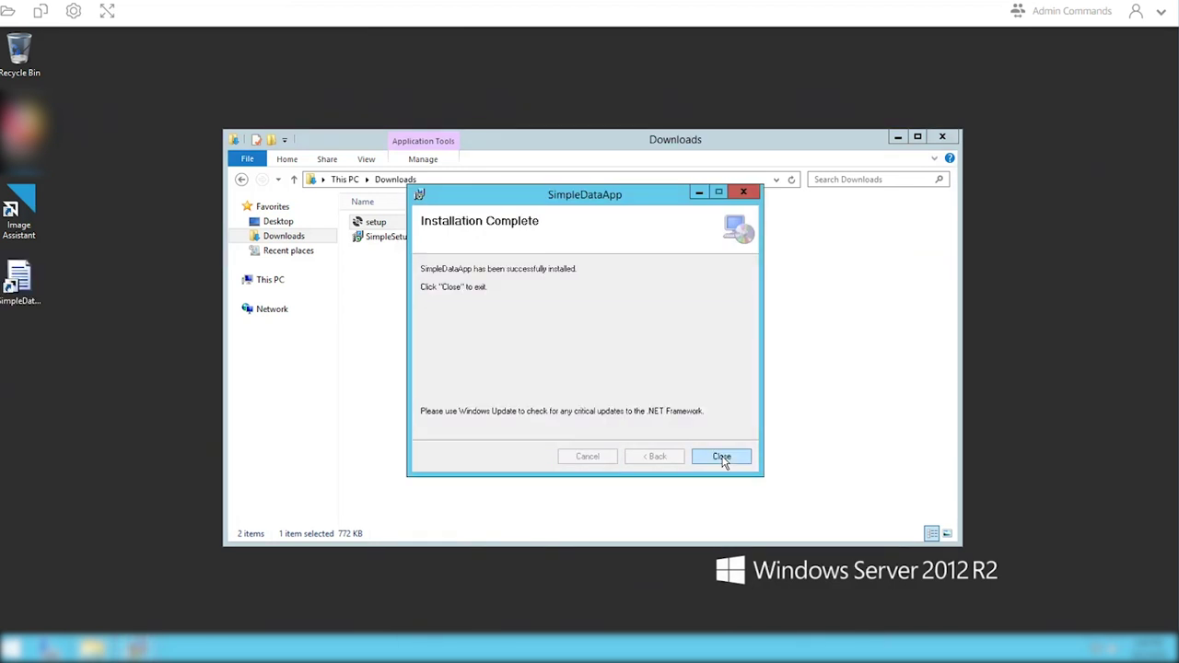
click(721, 456)
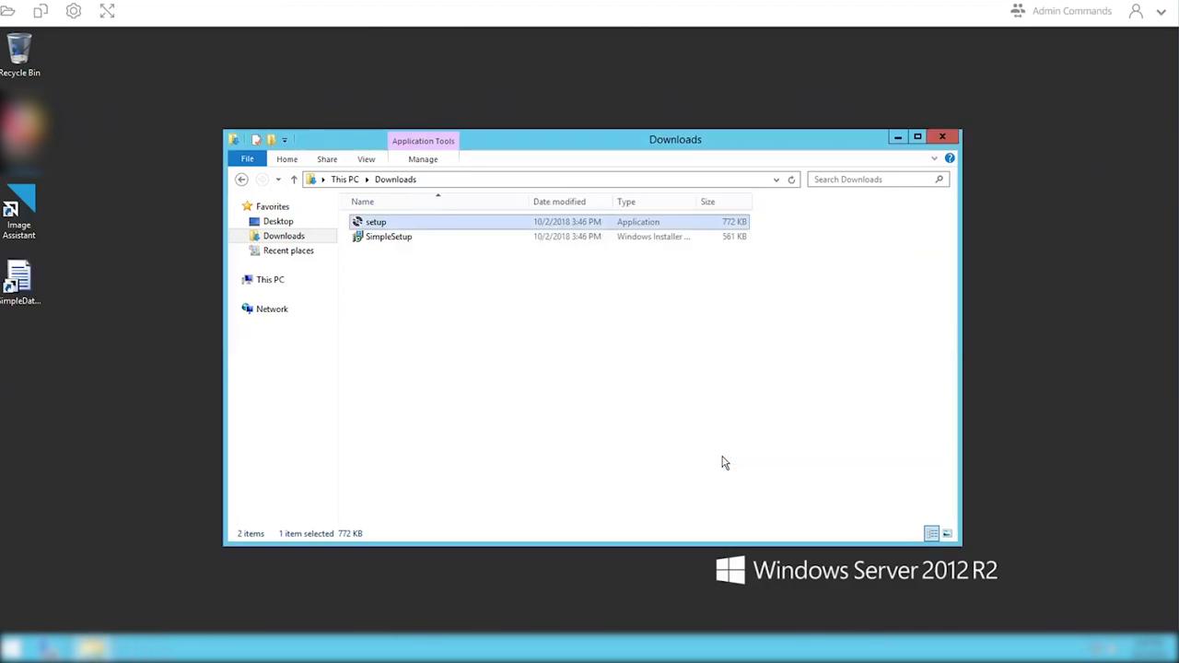
- Test-launch SimpleDataApp, try Add an account, then exit it and close Downloads
click(20, 286)
double_click(30, 288)
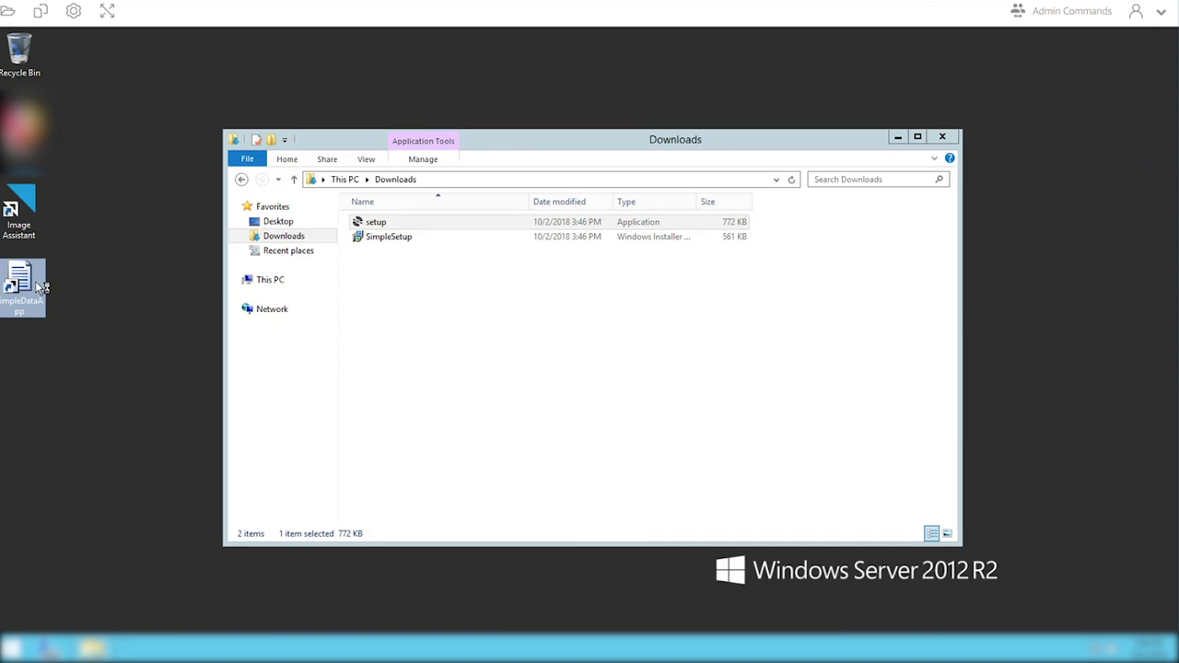
click(943, 138)
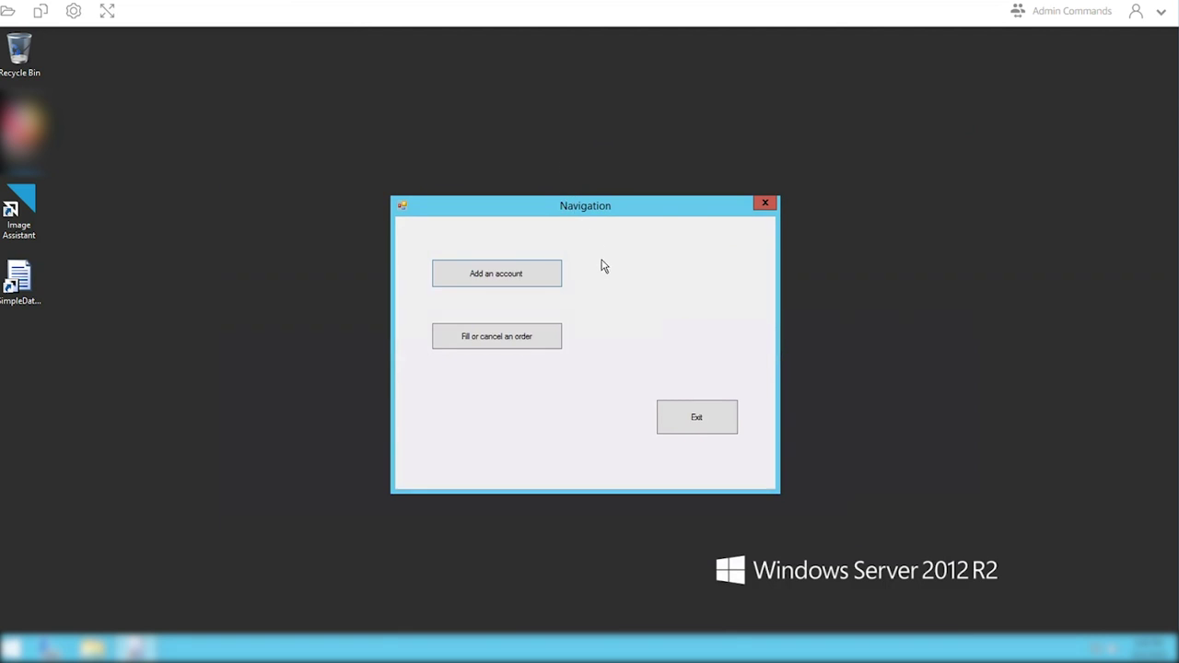
click(505, 279)
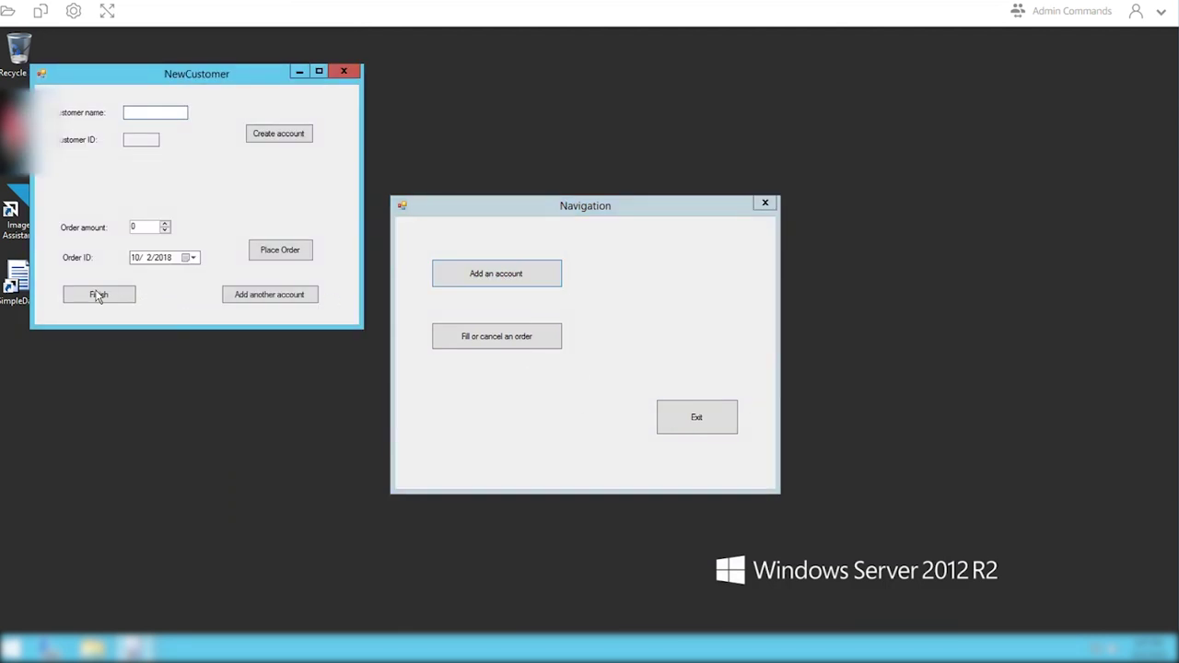
click(696, 424)
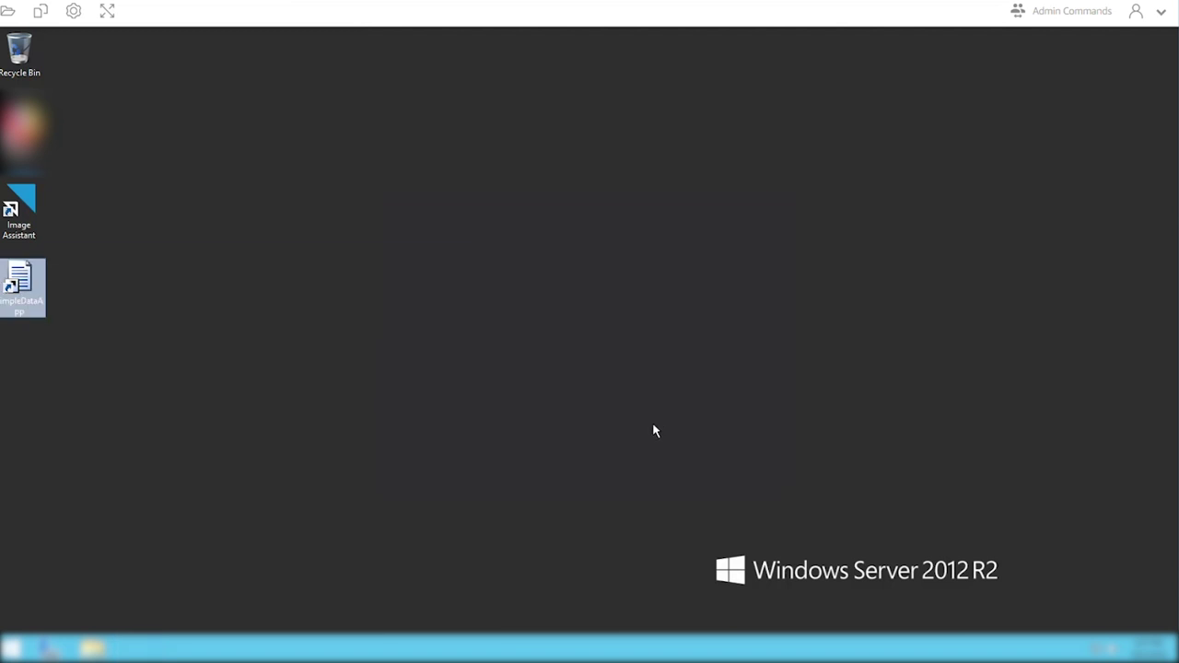
- In Image Assistant, add SimpleDataApp.exe from Program Files (x86)\AWSomeDemo\SimpleDataApp
click(15, 211)
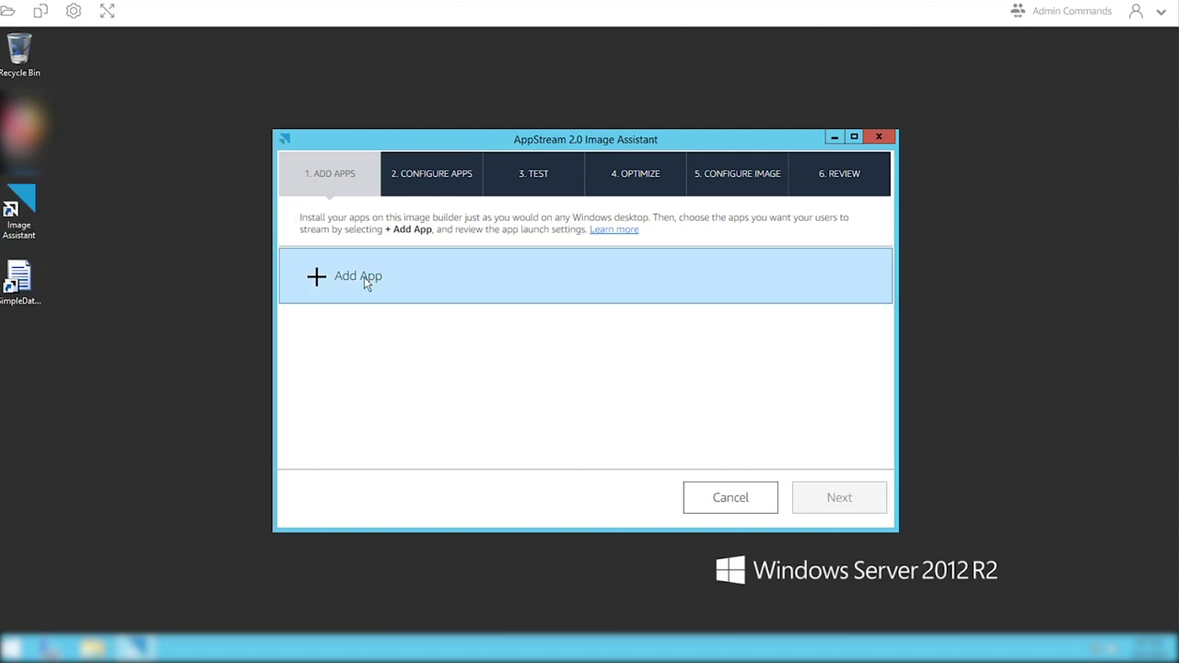
click(365, 283)
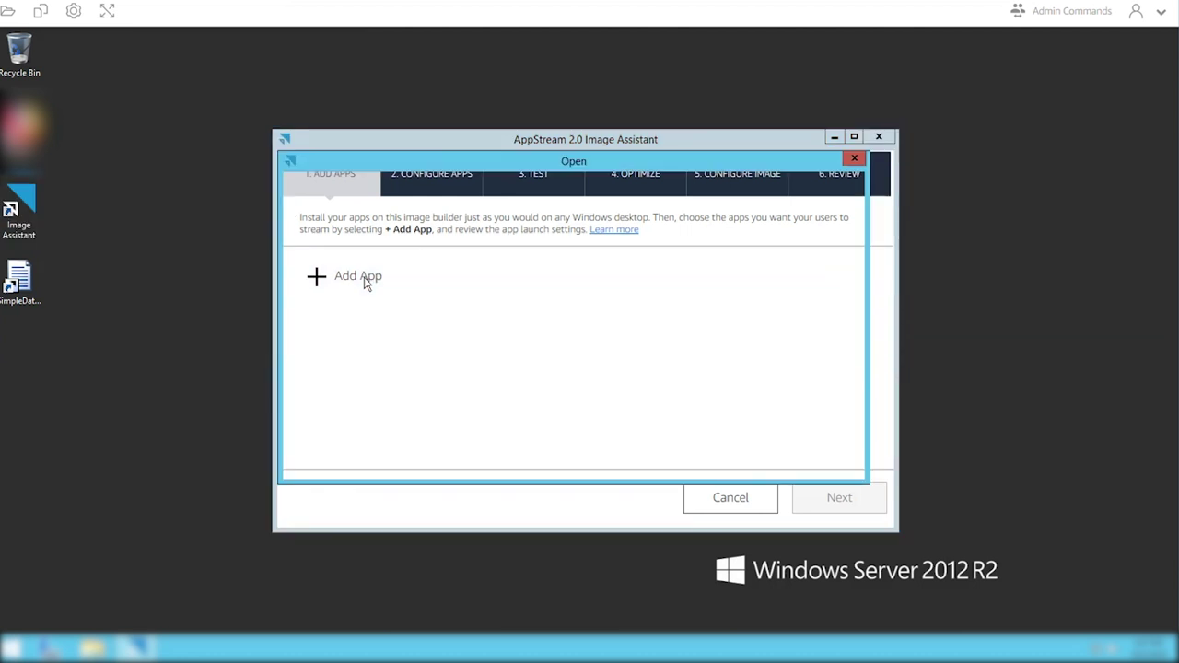
double_click(449, 278)
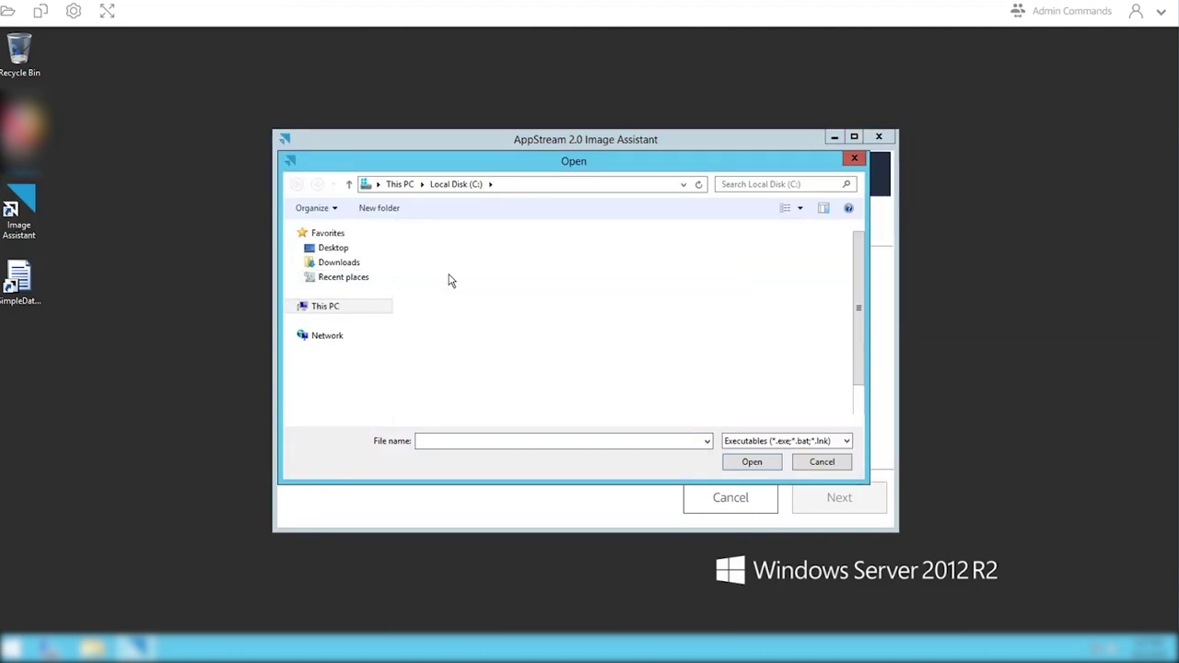
double_click(450, 278)
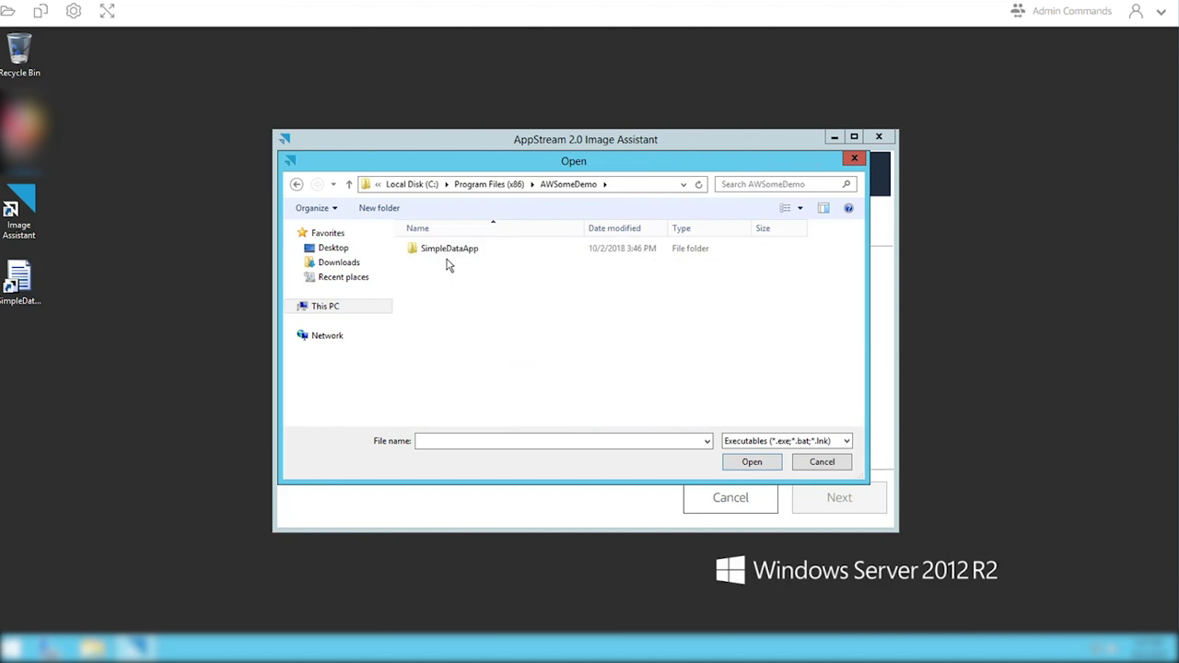
double_click(449, 251)
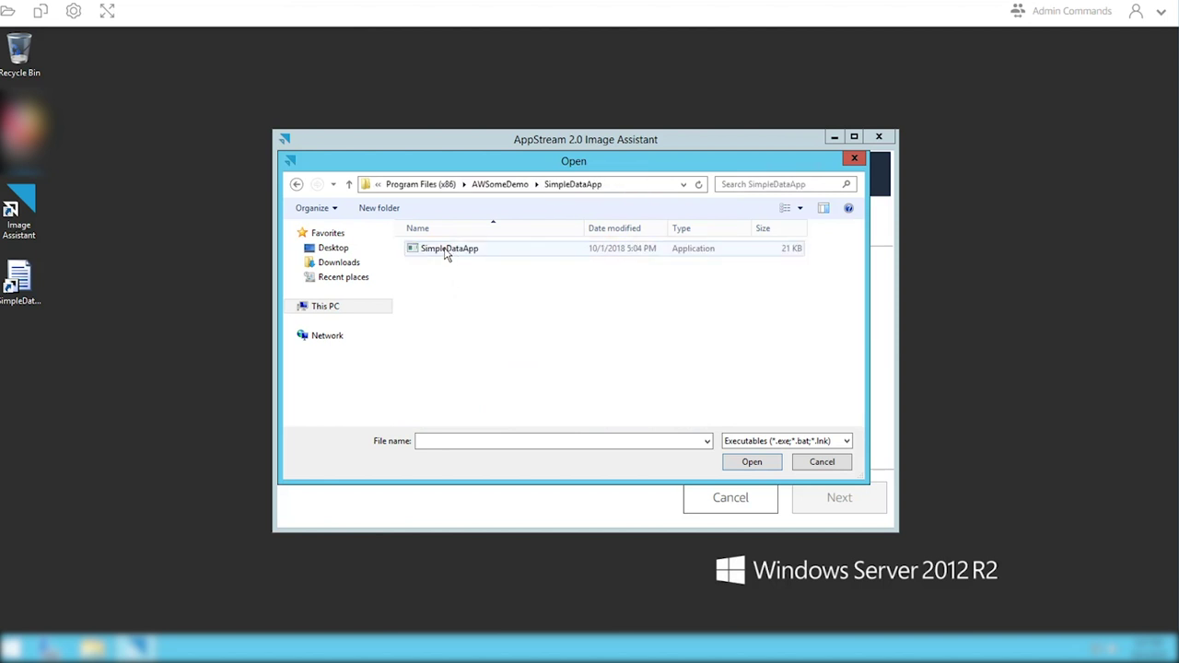
double_click(448, 248)
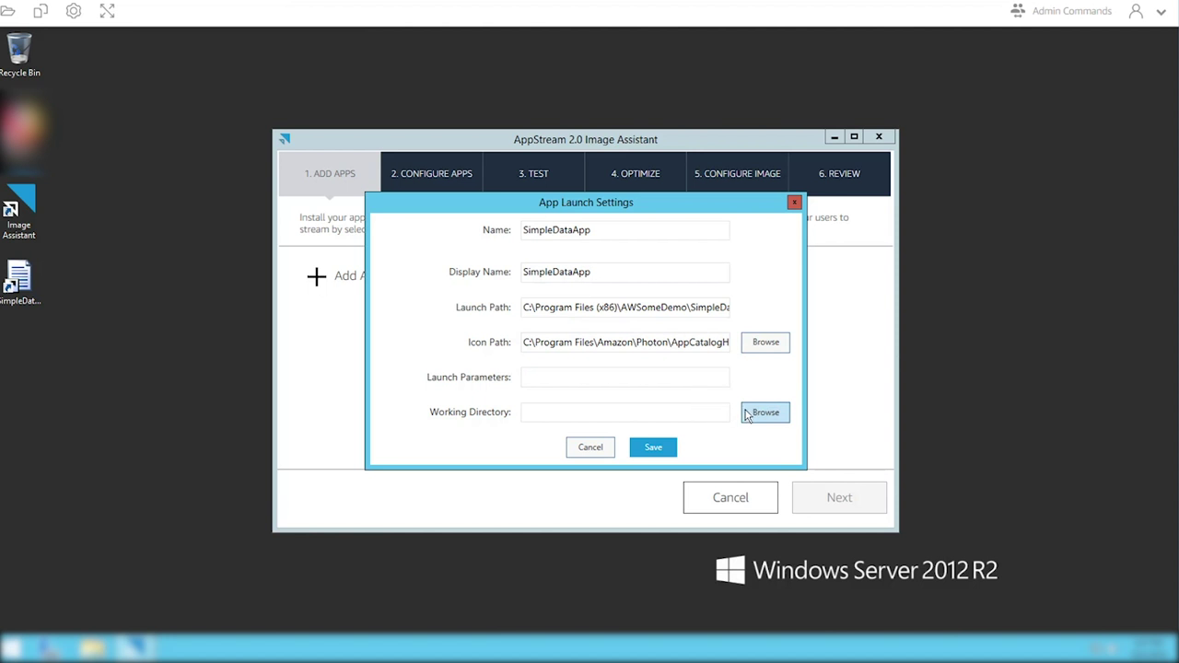
- Set the working directory to C:\Program Files (x86)\AWSomeDemo\SimpleDataApp and save the app
click(765, 413)
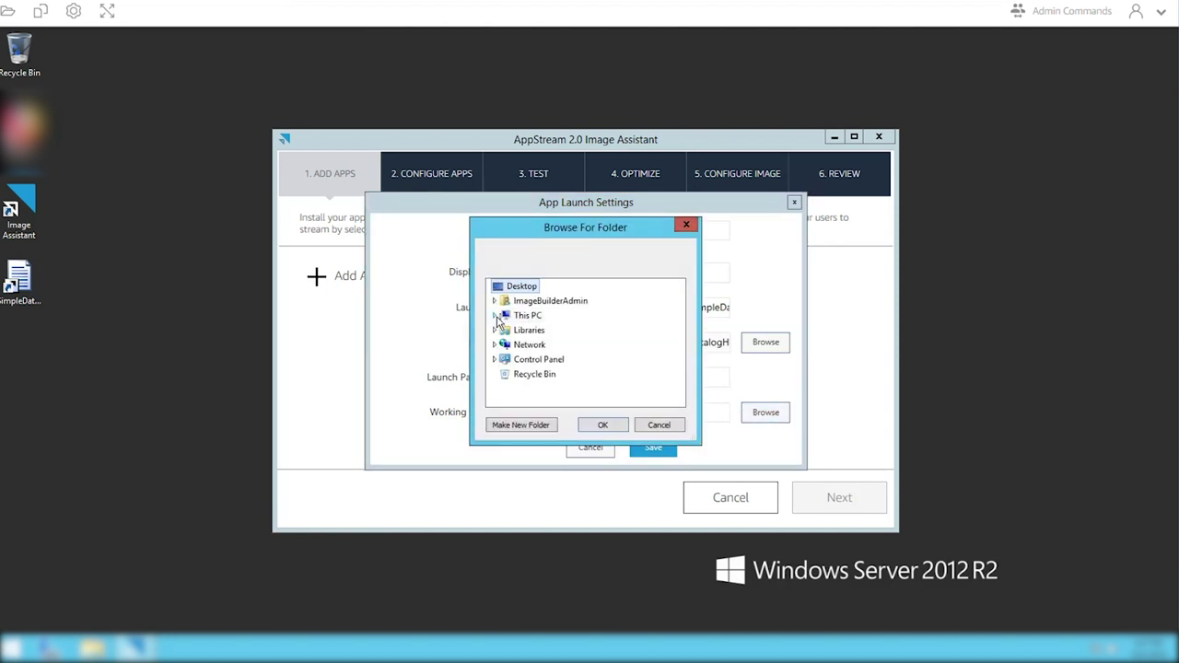
click(495, 315)
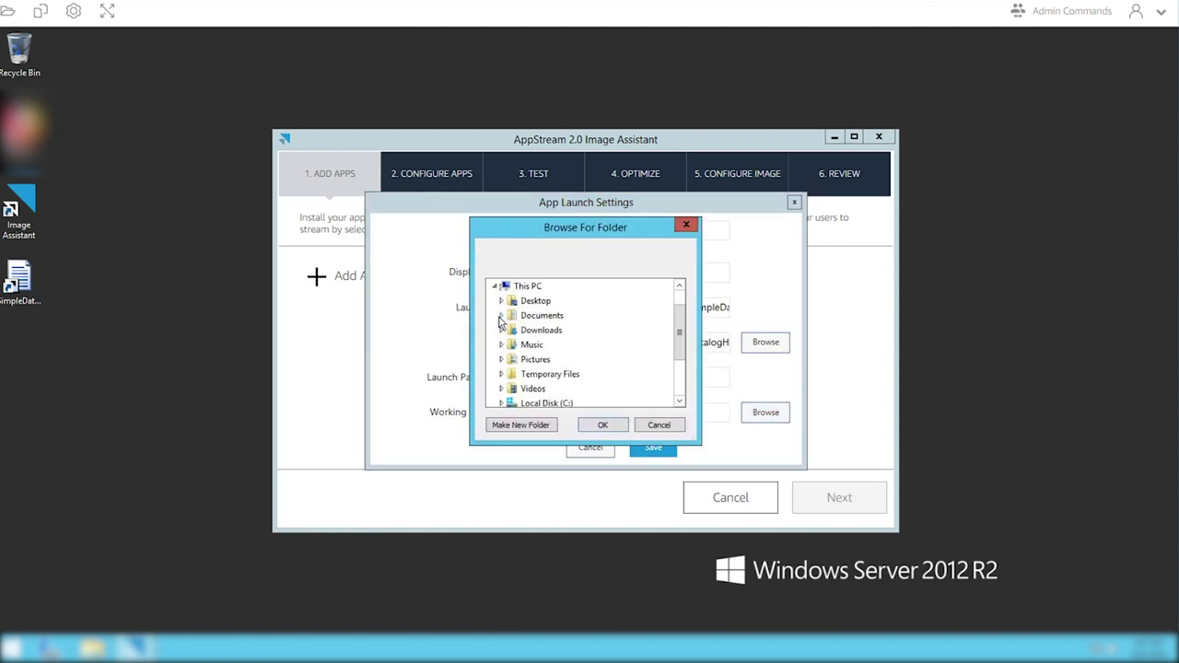
double_click(541, 403)
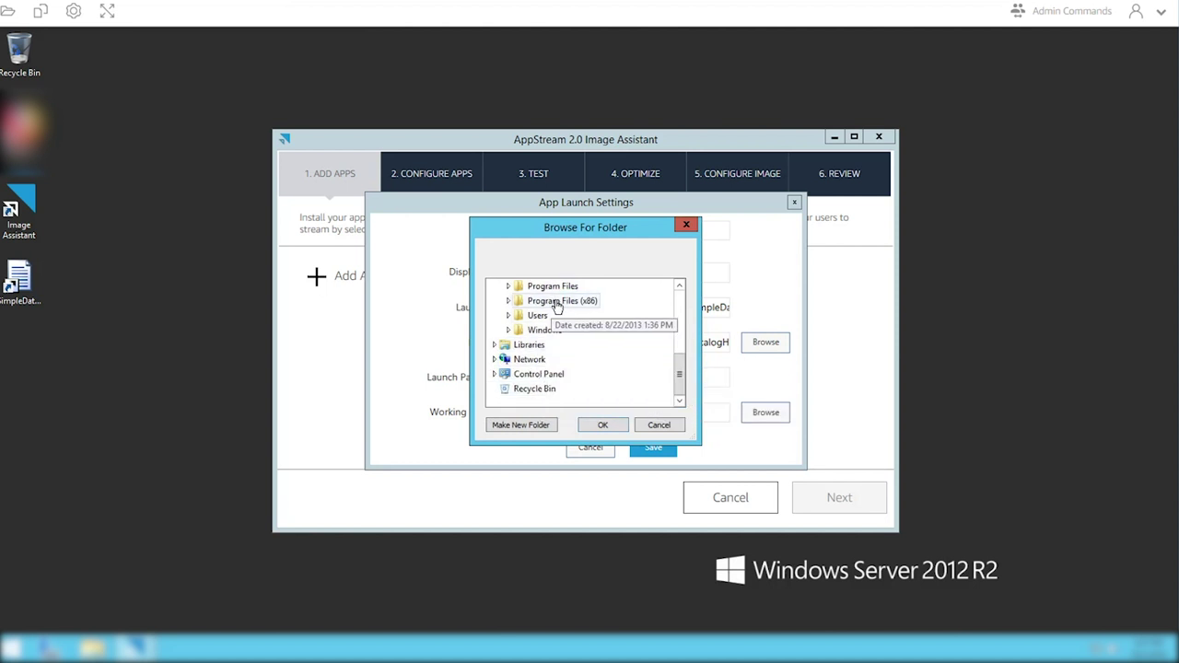
double_click(555, 301)
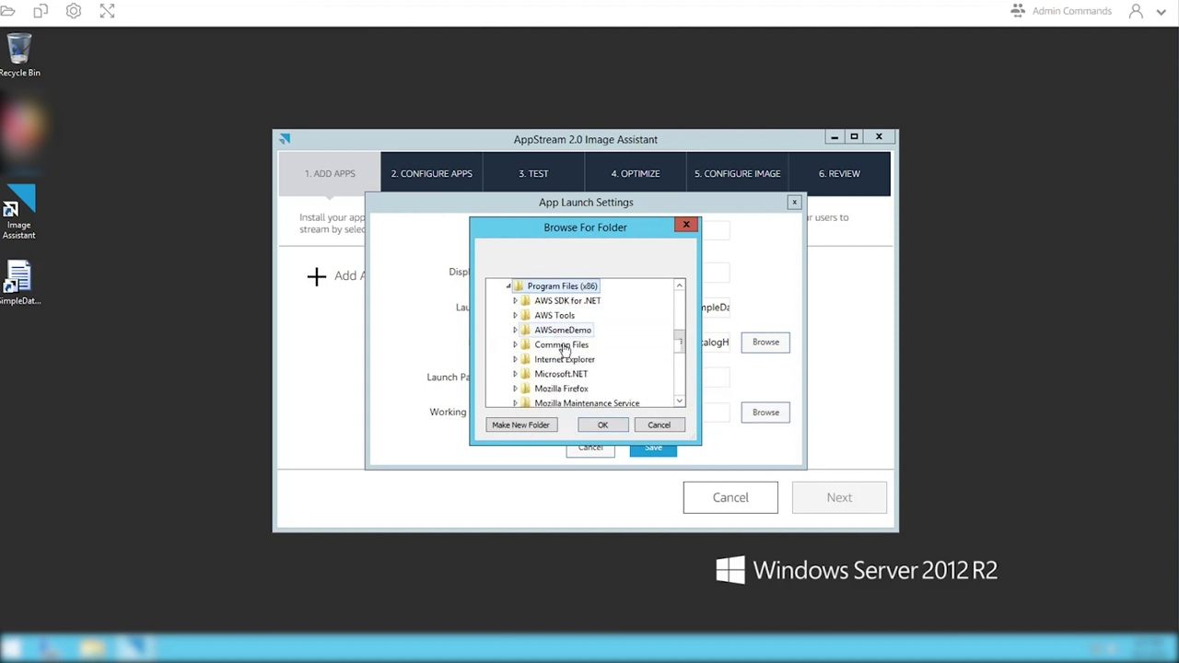
scroll(564, 348, up, 1)
double_click(564, 386)
click(569, 403)
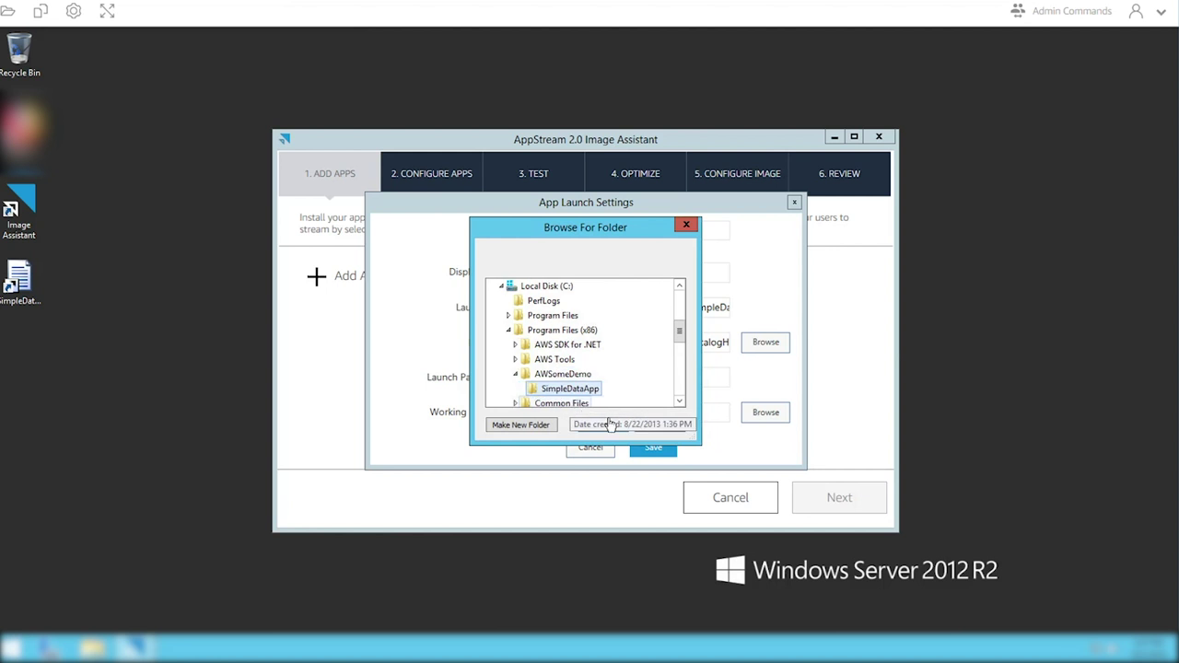
click(603, 426)
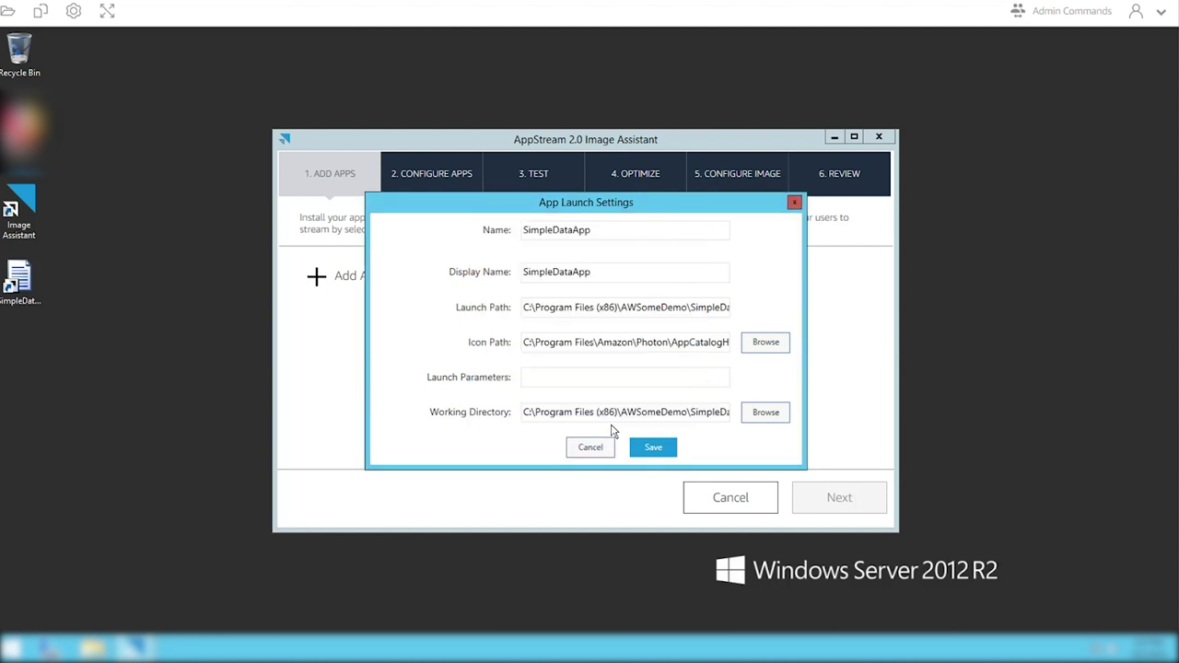
click(651, 448)
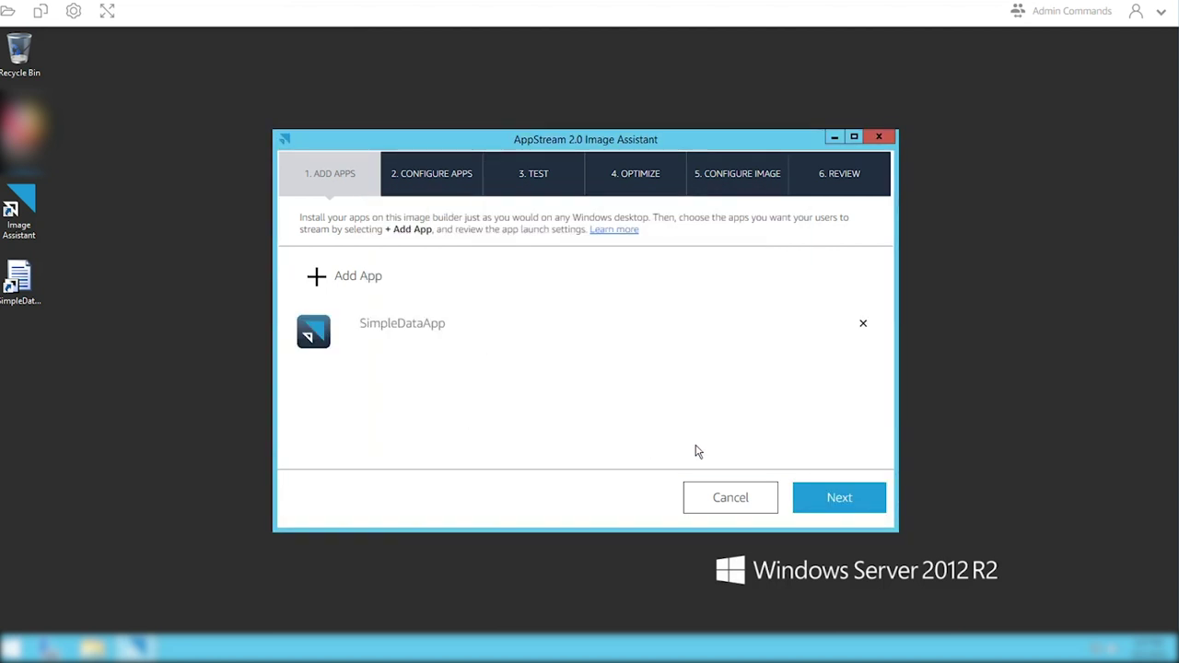
click(828, 499)
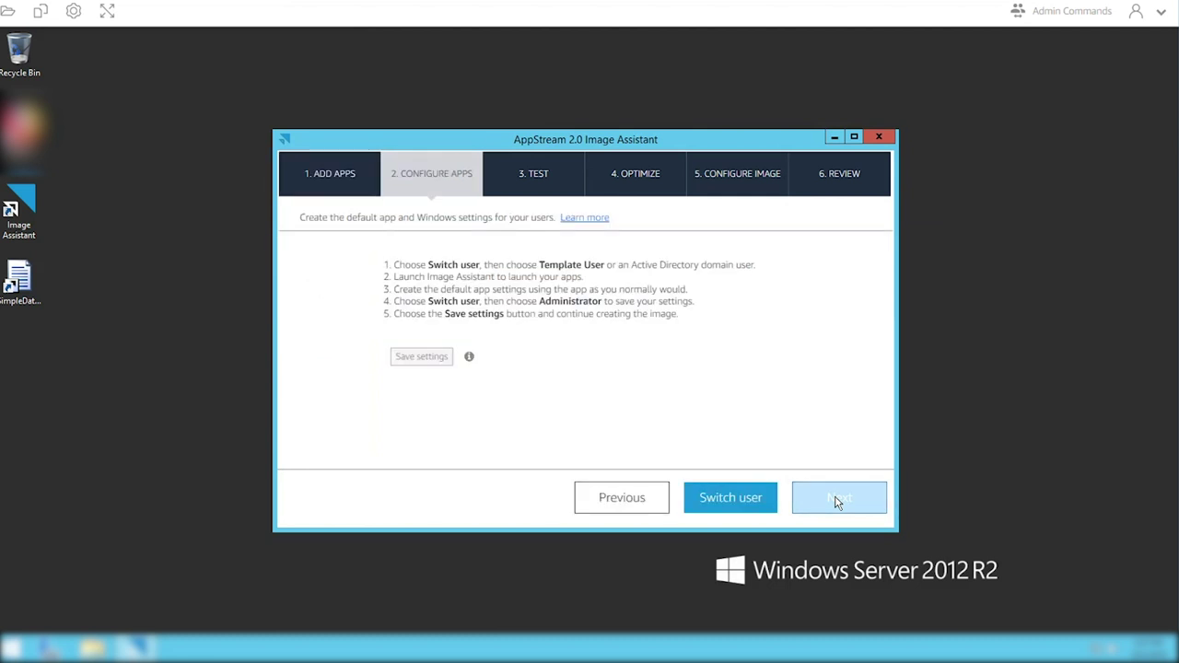
- As Template User, launch SimpleDataApp from Image Assistant, then switch back to Administrator
click(738, 488)
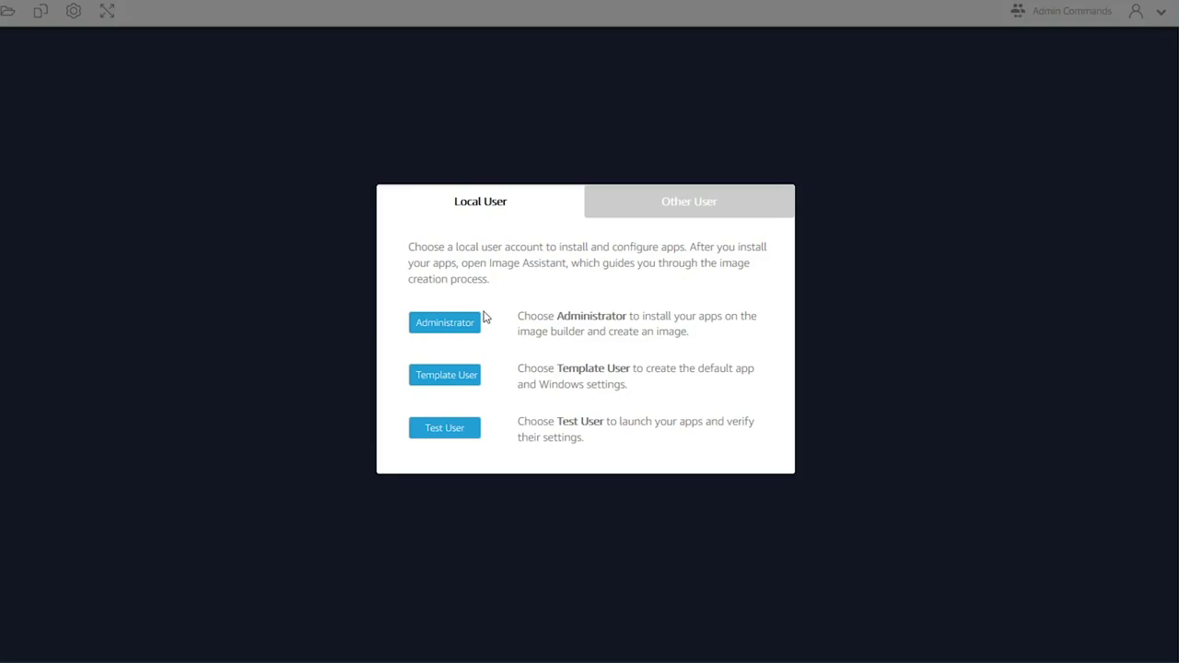
click(451, 383)
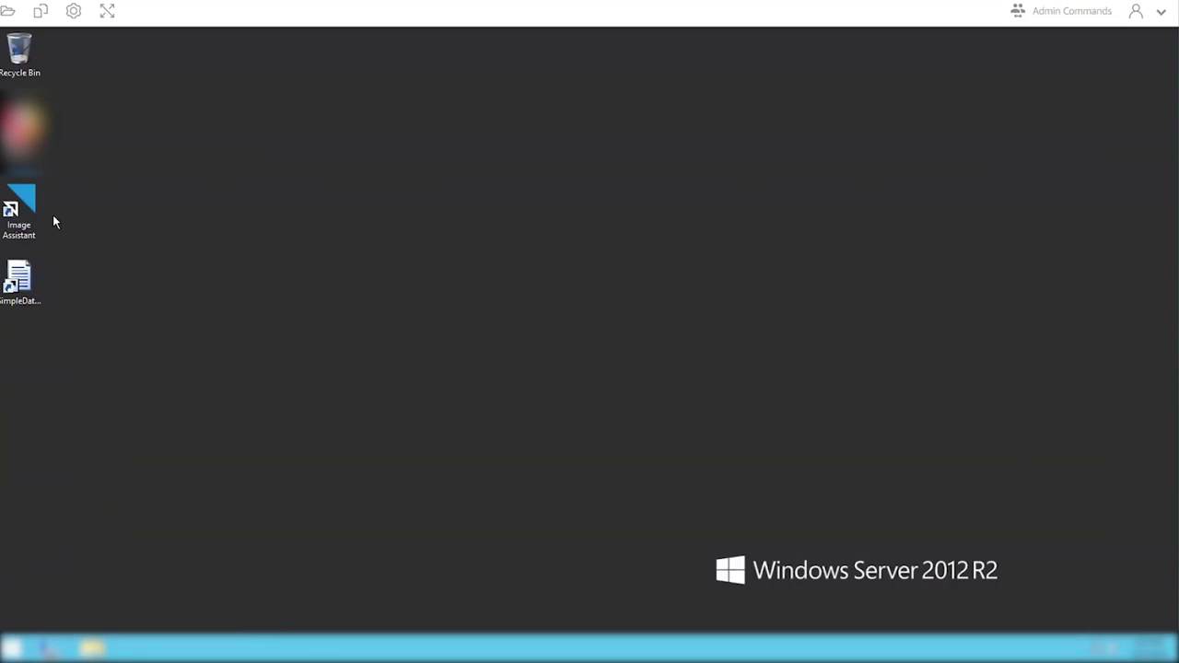
click(20, 210)
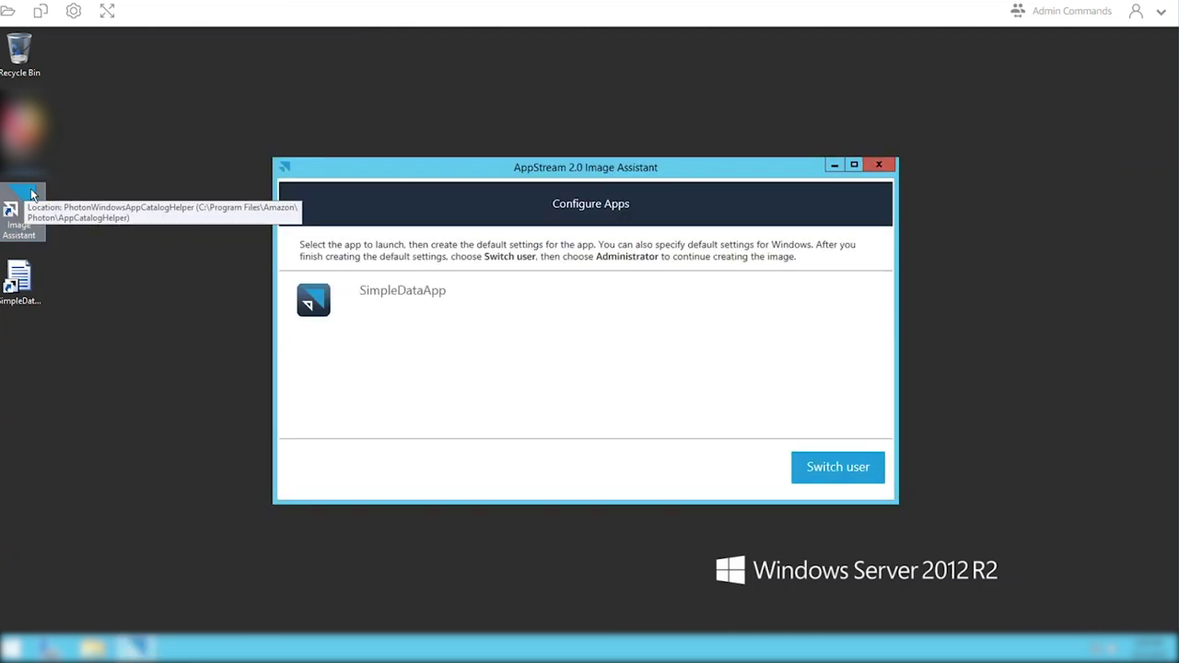
click(380, 293)
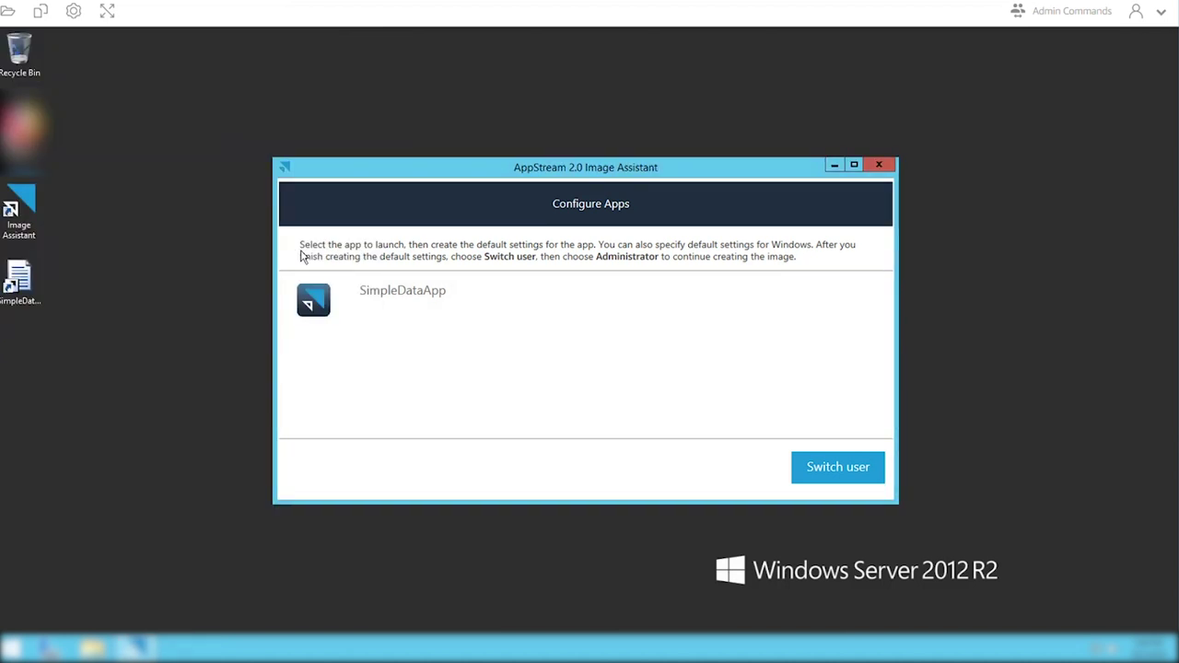
click(831, 470)
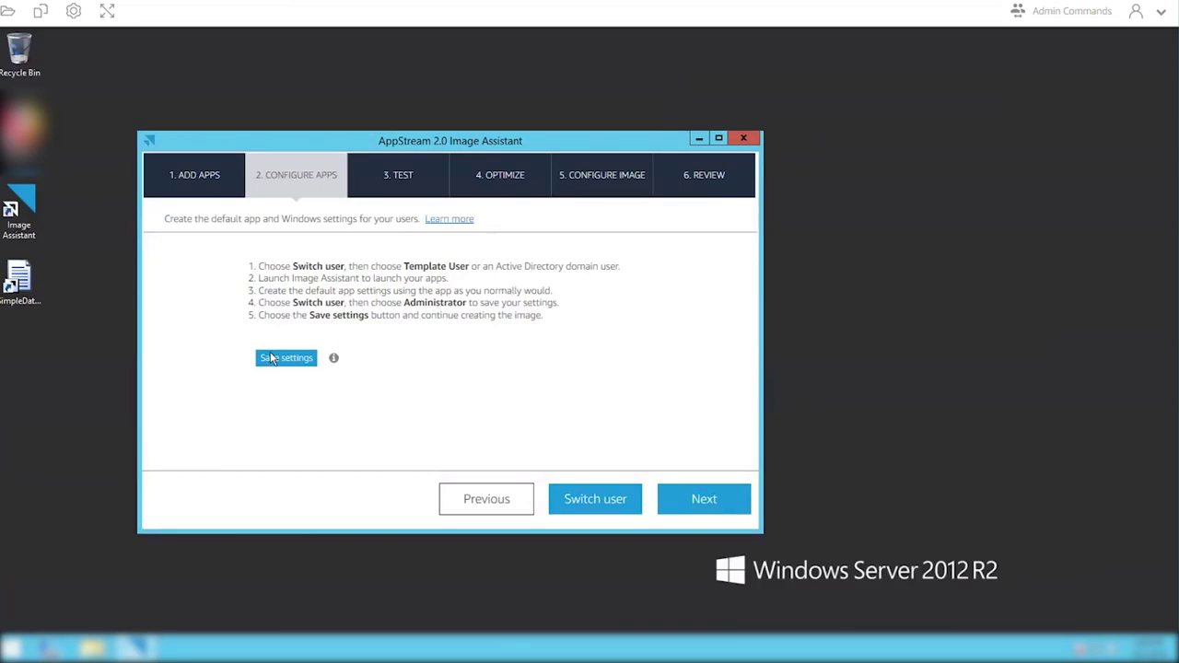
- Save the template user's default settings and begin switching users for testing
click(284, 361)
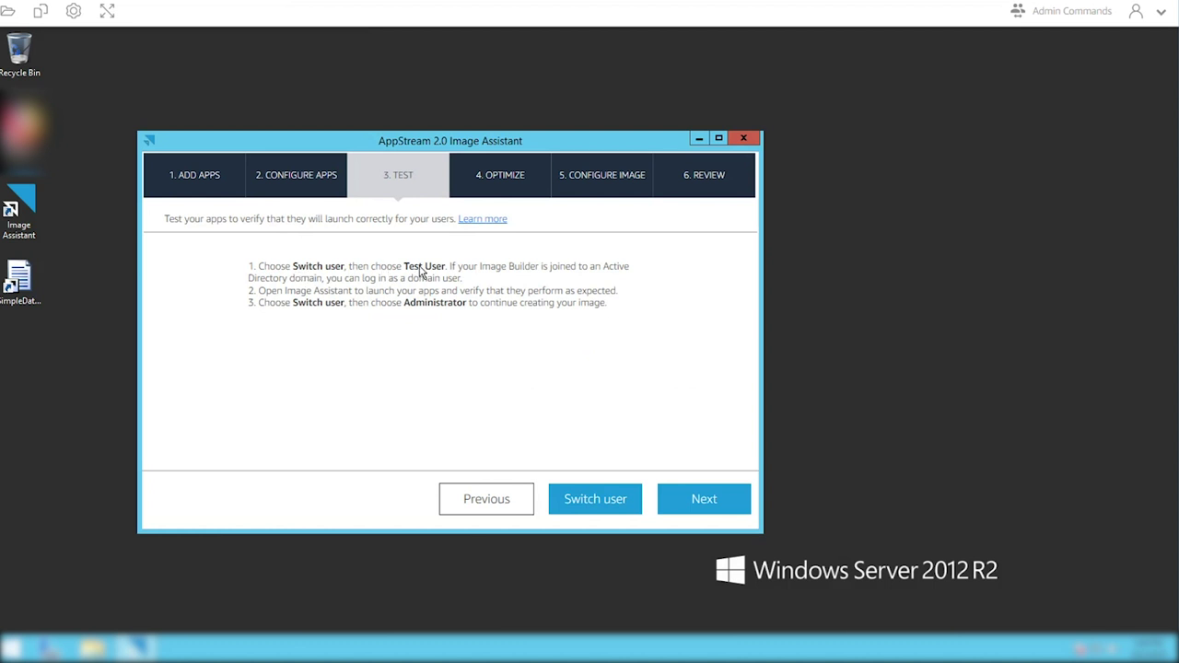
click(600, 502)
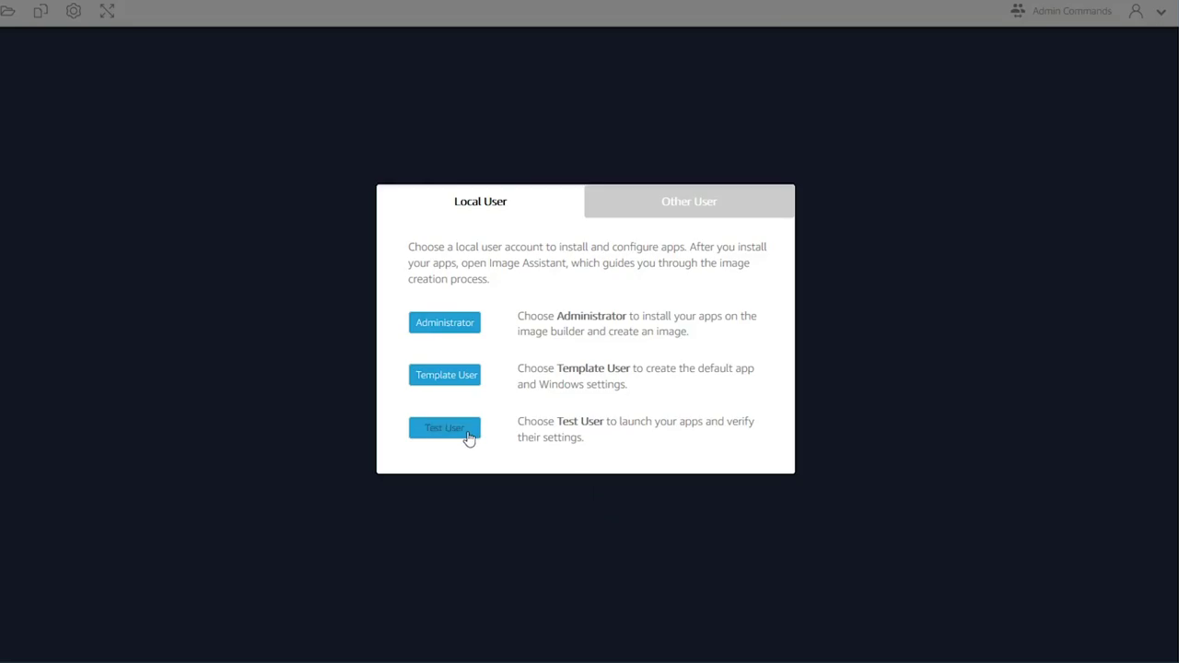
- As Test User, launch and exit SimpleDataApp, then return to Administrator
click(467, 431)
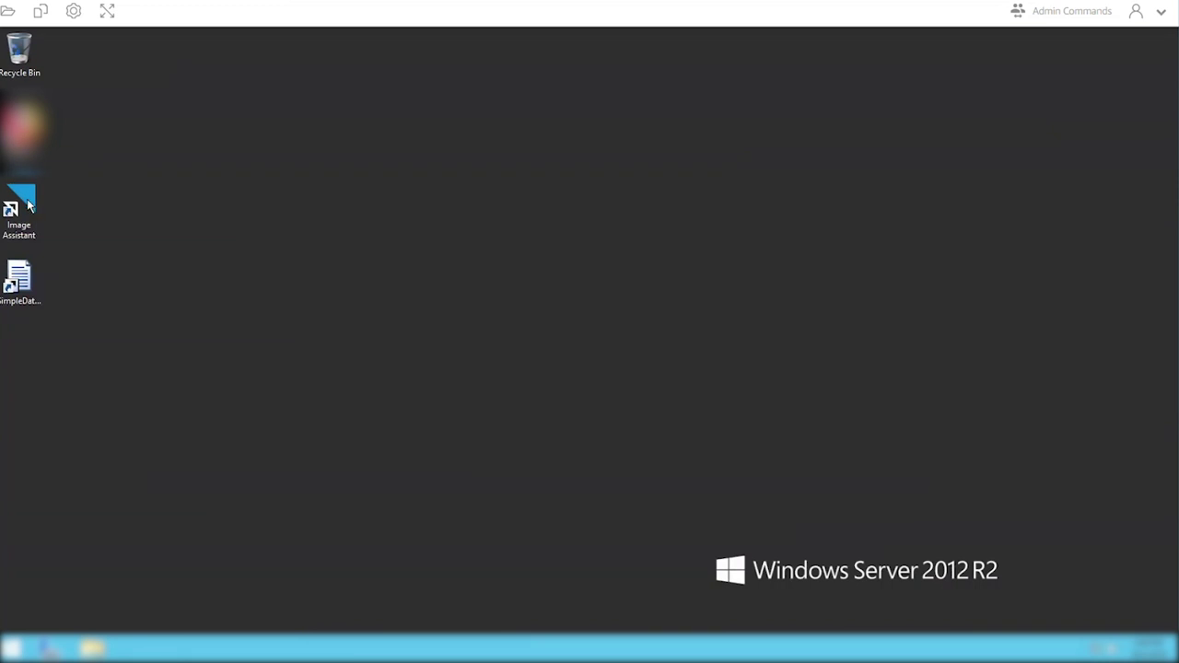
double_click(28, 206)
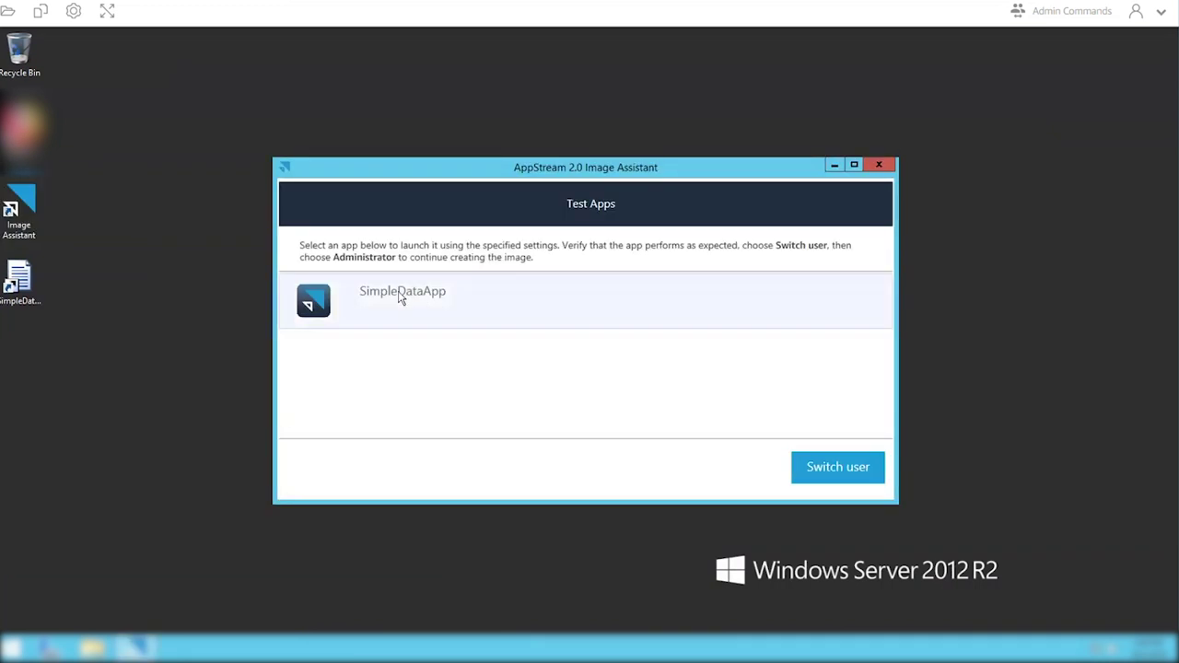
click(400, 295)
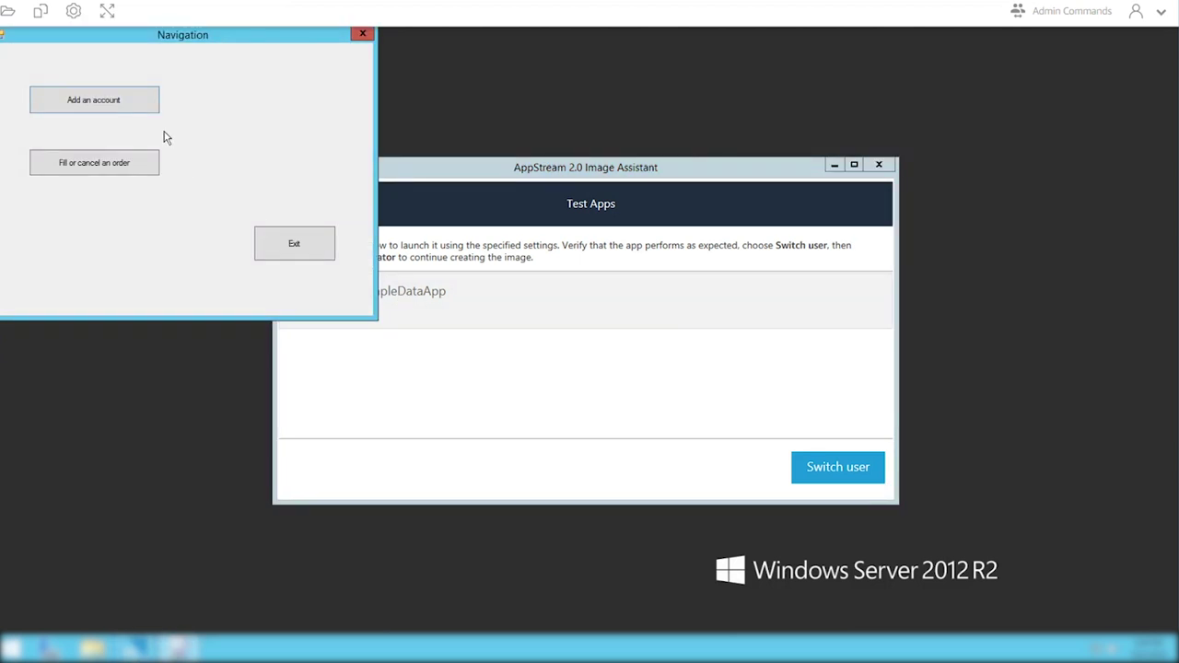
click(317, 246)
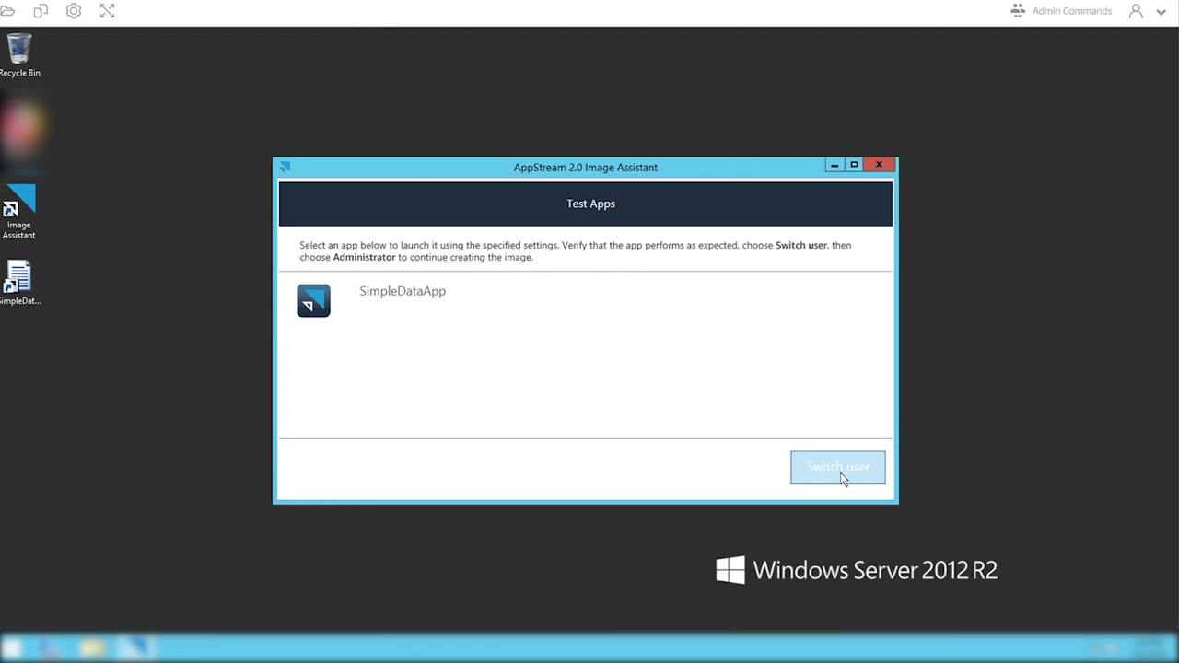
click(838, 470)
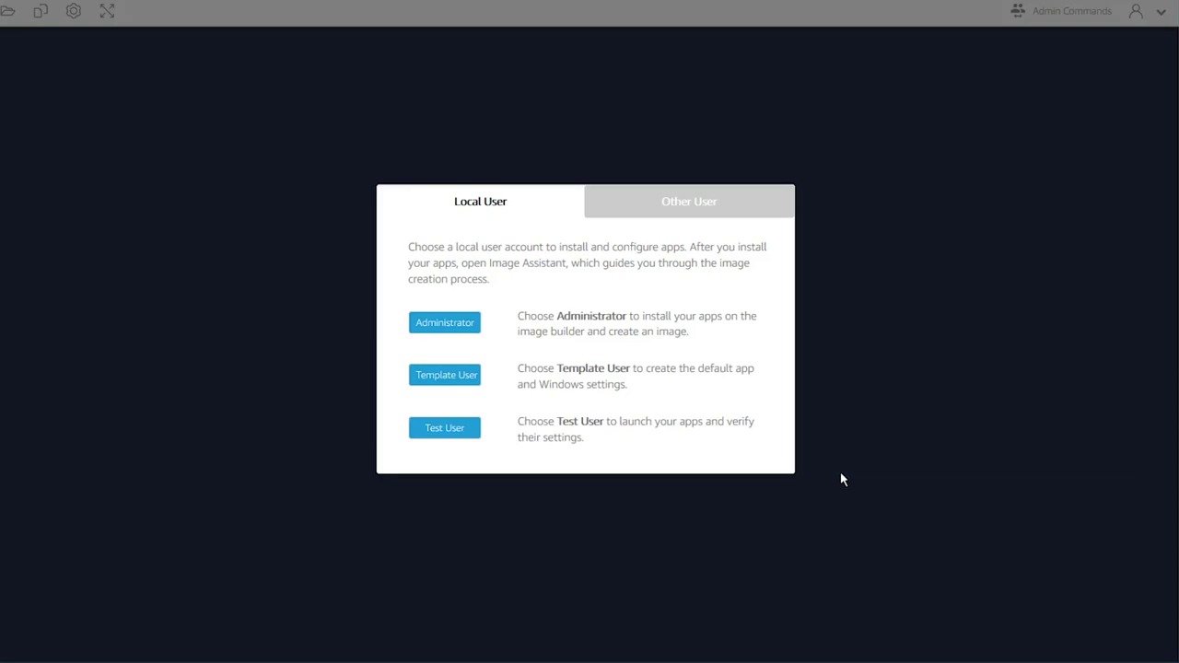
click(444, 322)
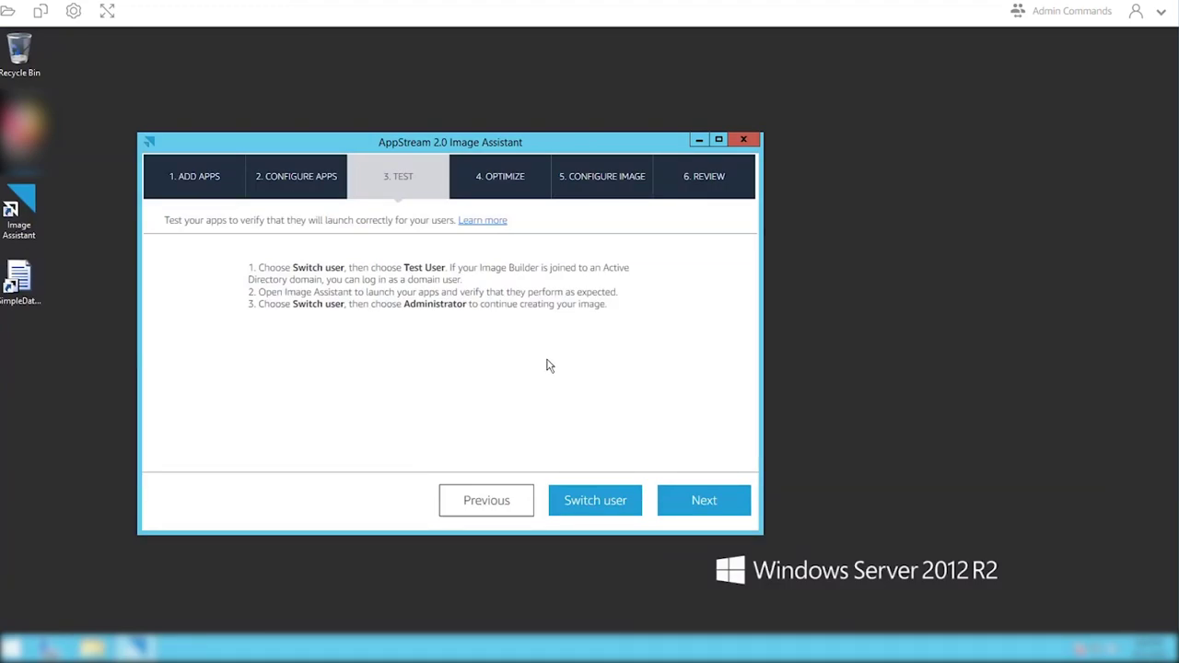
- Optimize SimpleDataApp's launch, closing the app once it has finished loading
click(711, 502)
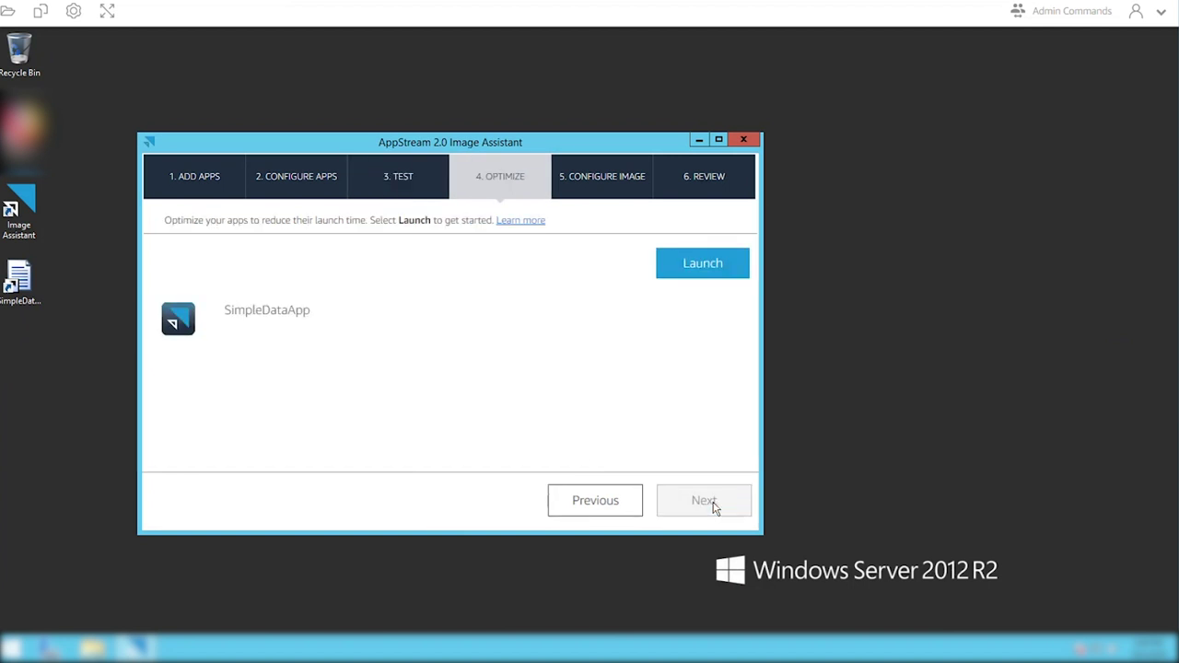
click(266, 315)
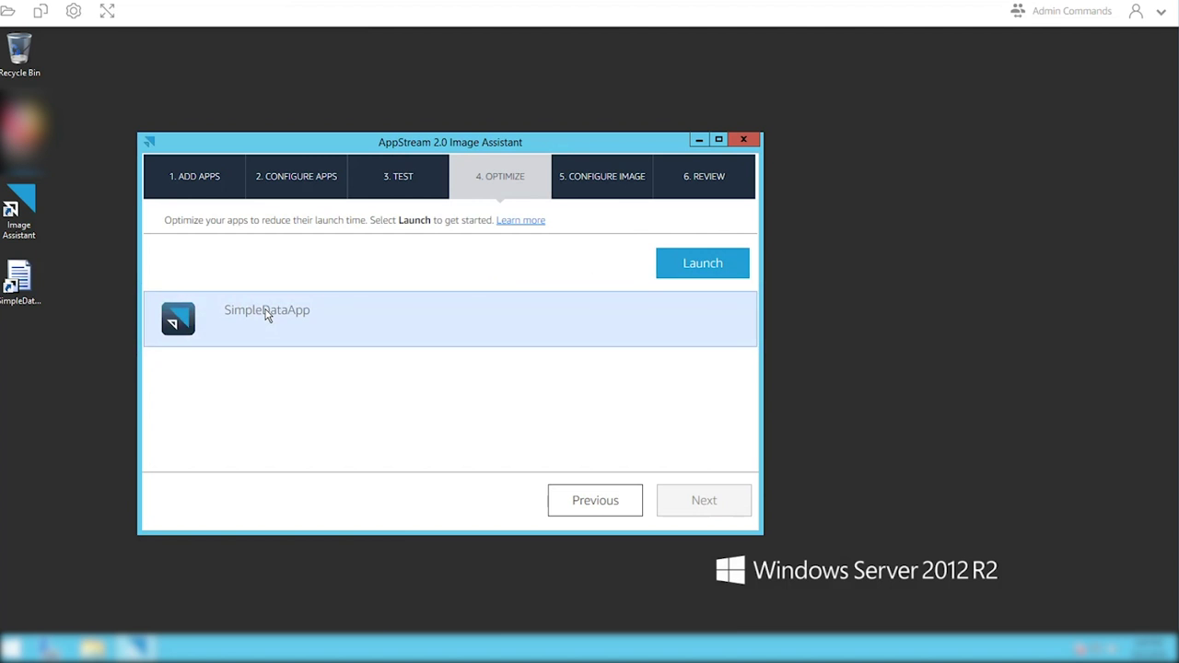
click(689, 271)
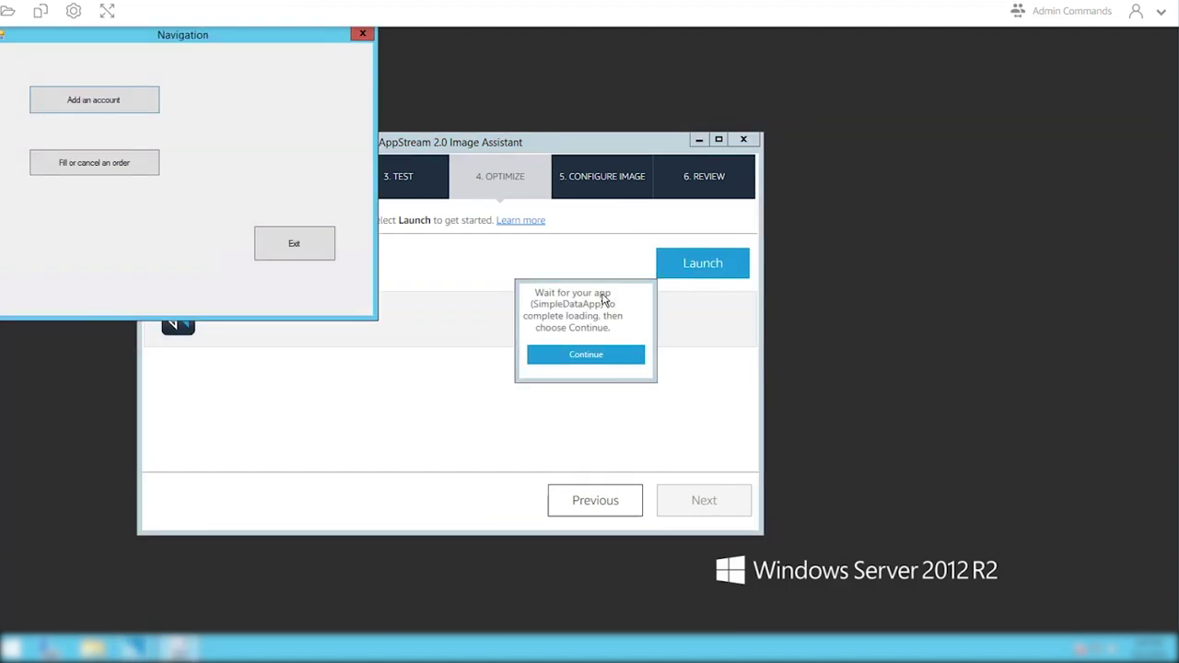
click(593, 358)
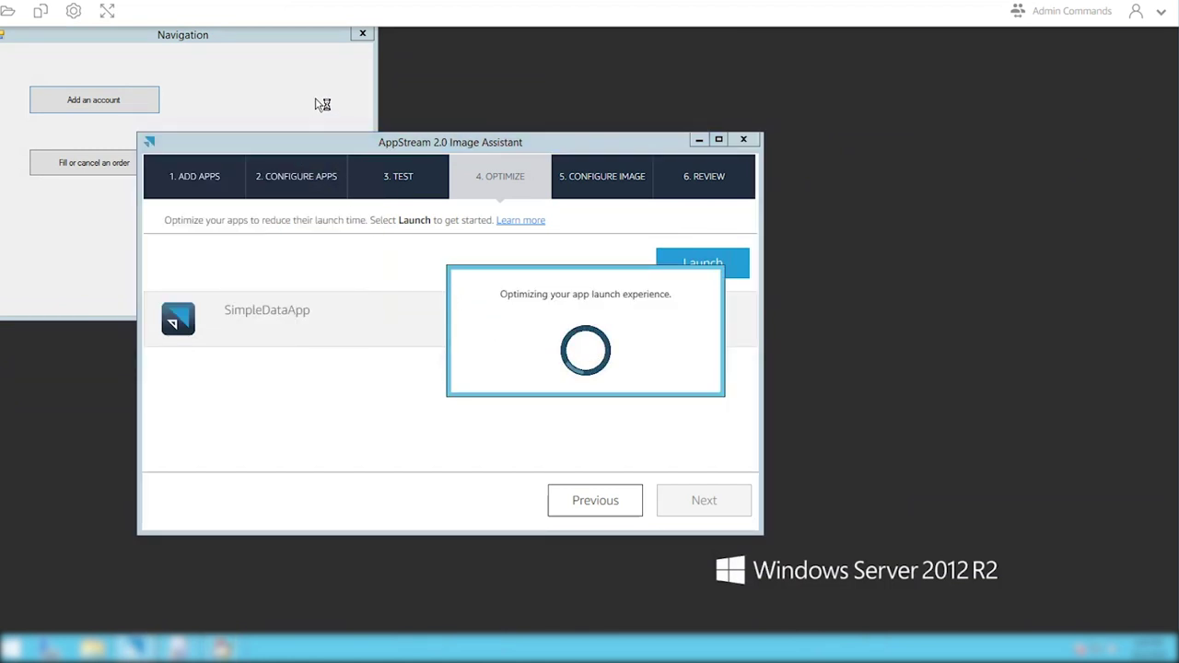
click(339, 55)
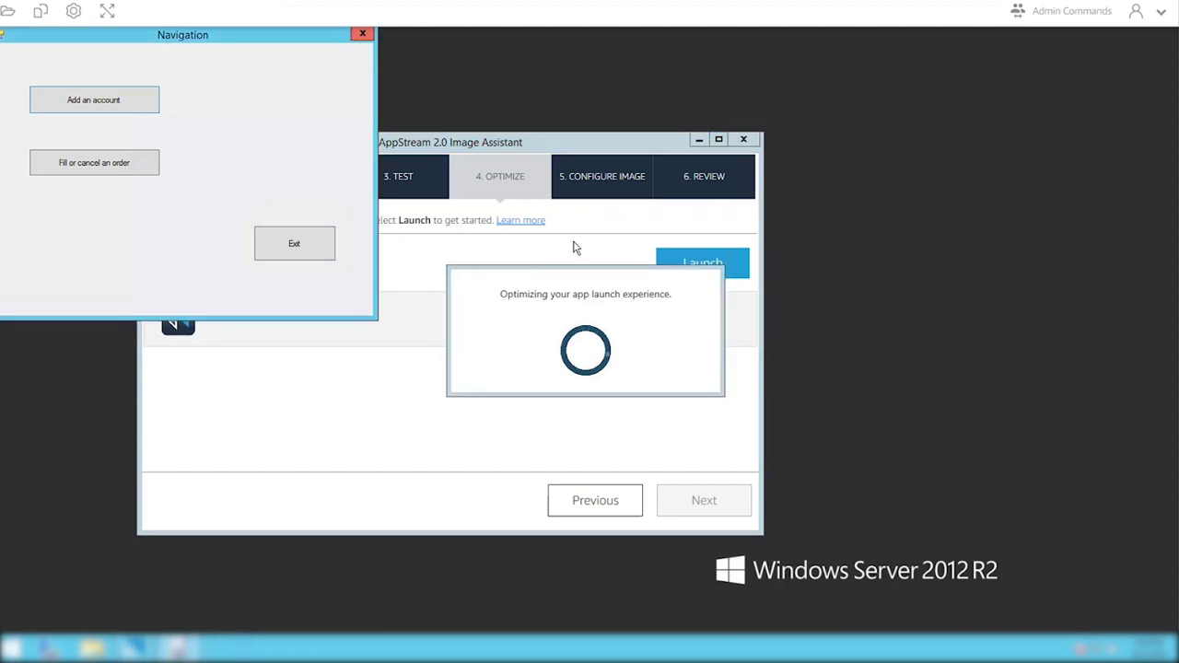
click(412, 264)
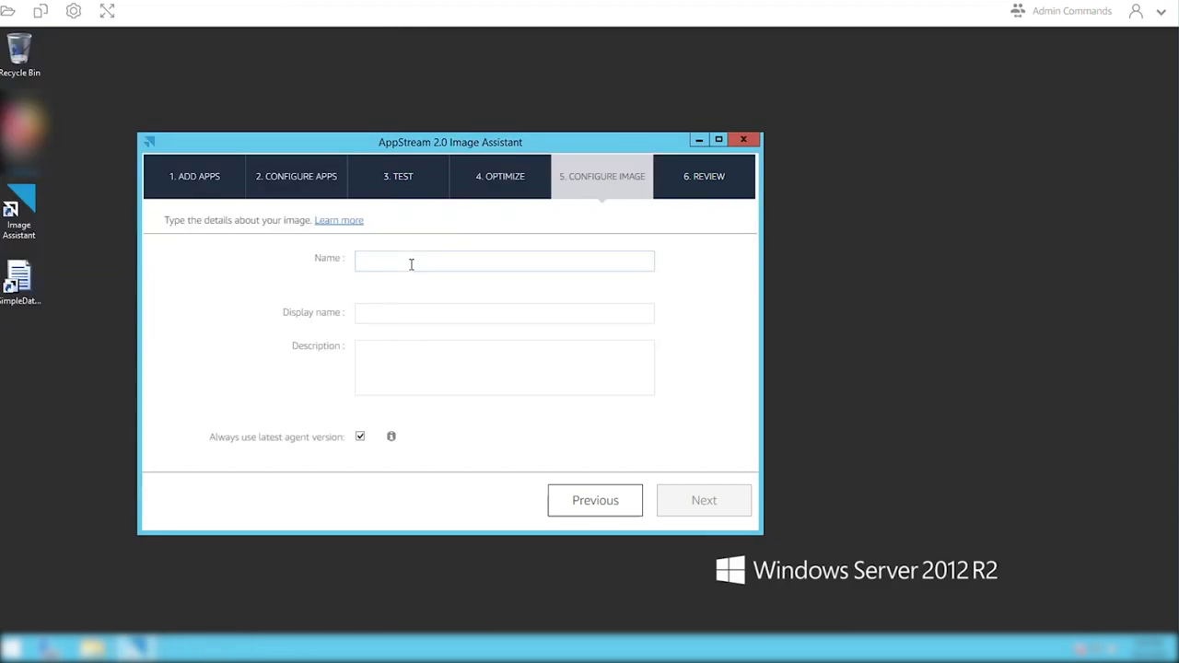
- Name the image SimpleDemoApp, give it display name 'Simple Demo App', and continue to Review
text(Simple)
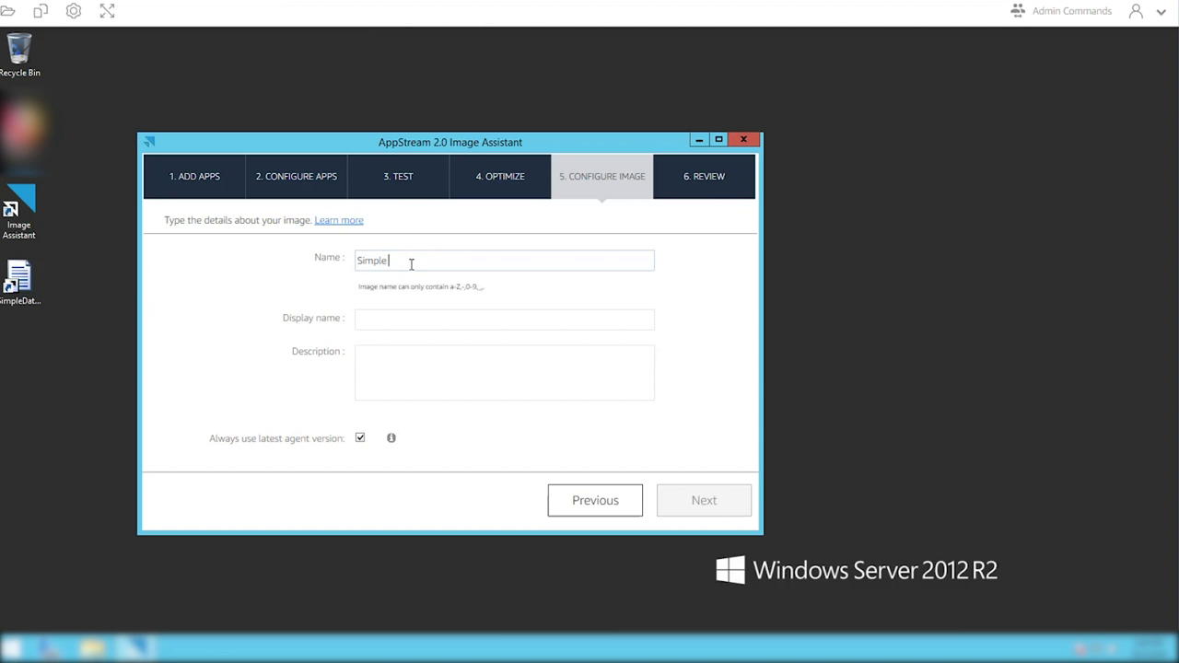
key(BackSpace)
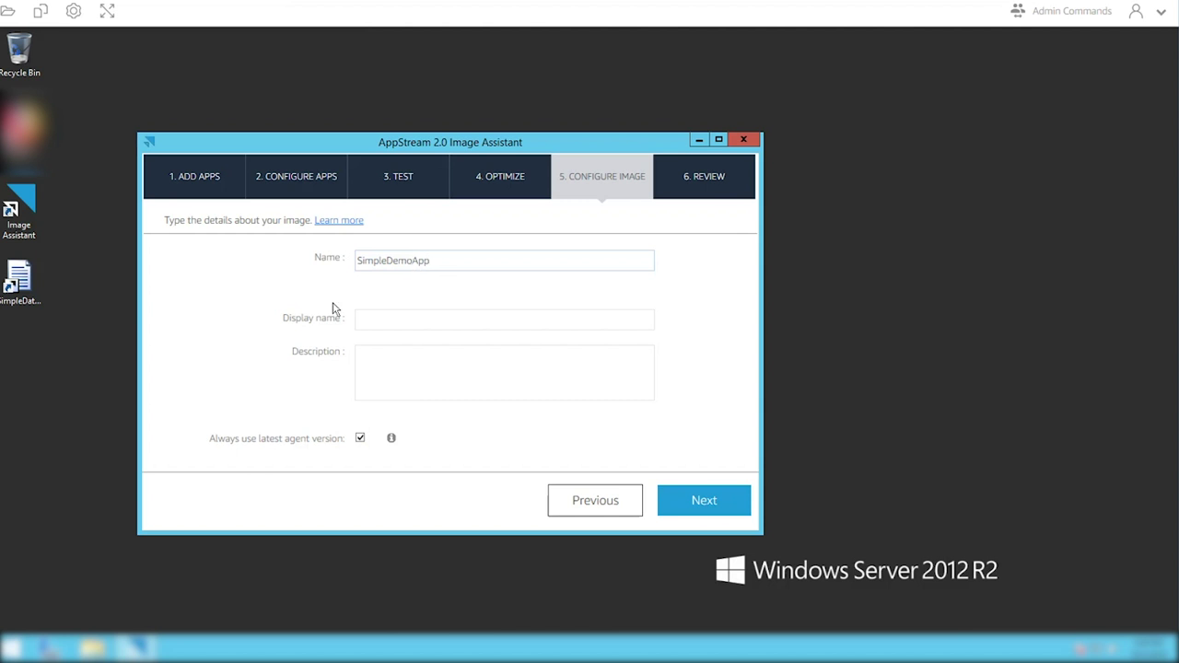
click(392, 320)
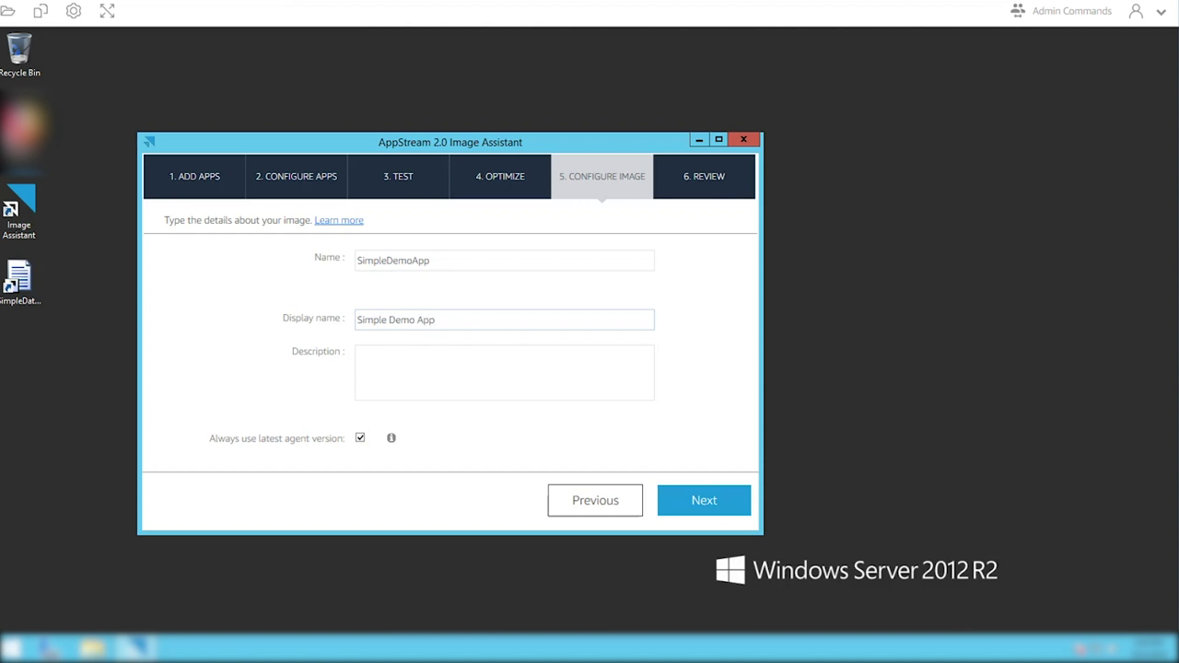
click(713, 500)
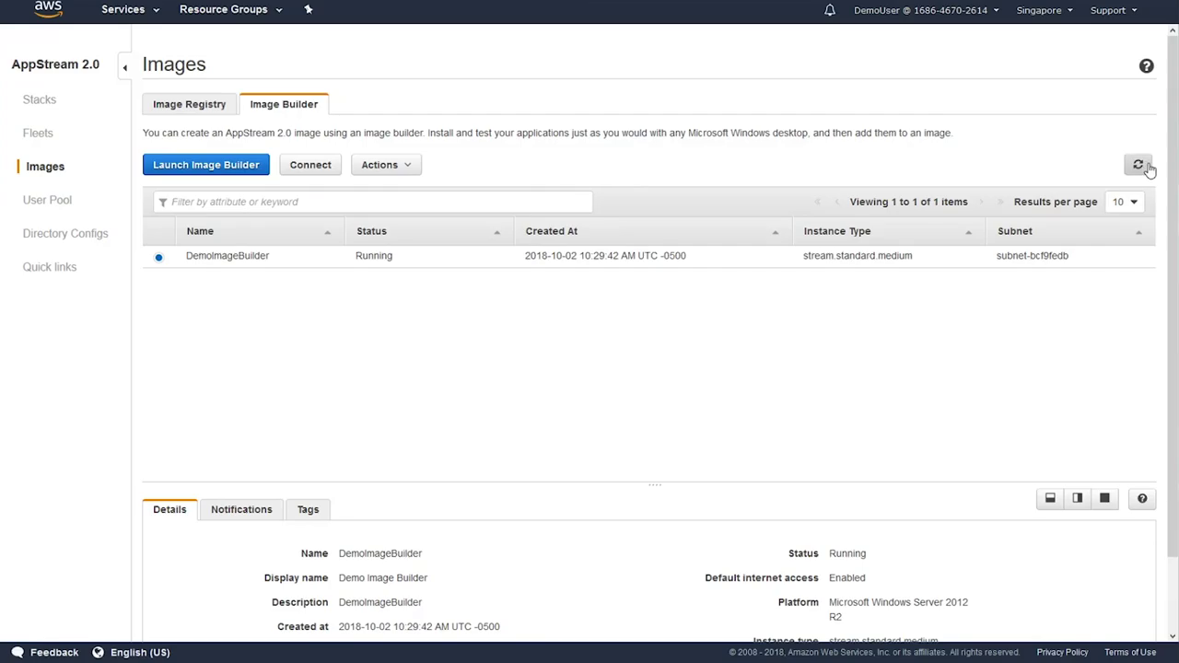
- Refresh the image builders, confirm SimpleDemoApp in the Image Registry, and start a new fleet
click(1138, 164)
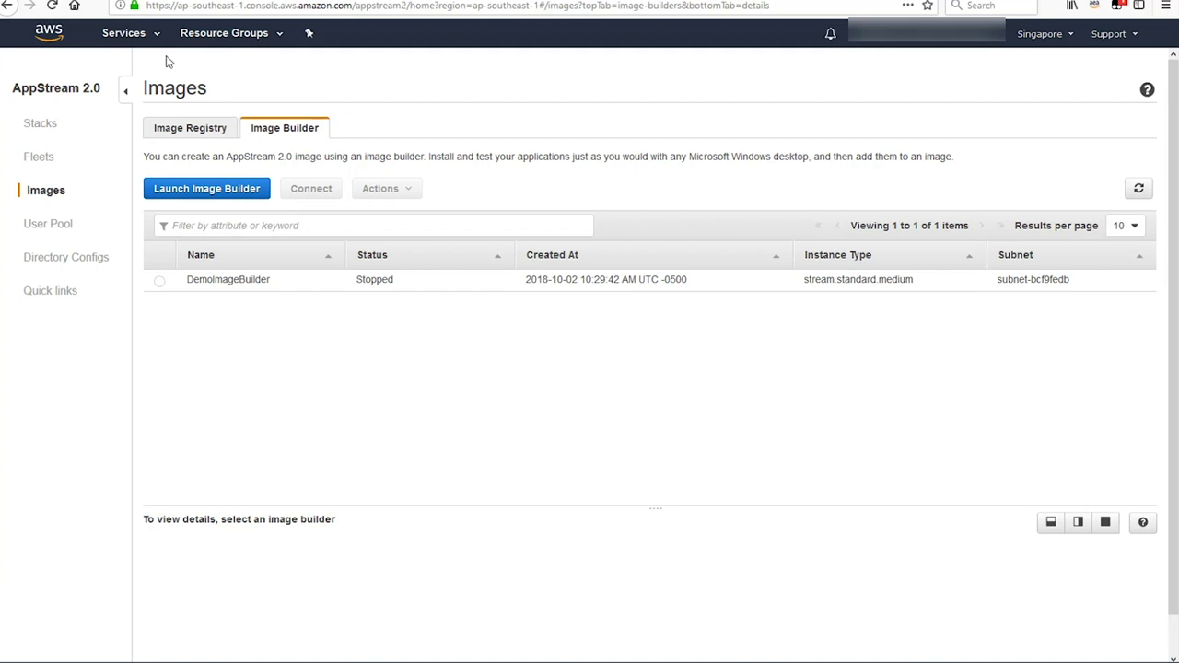
click(203, 137)
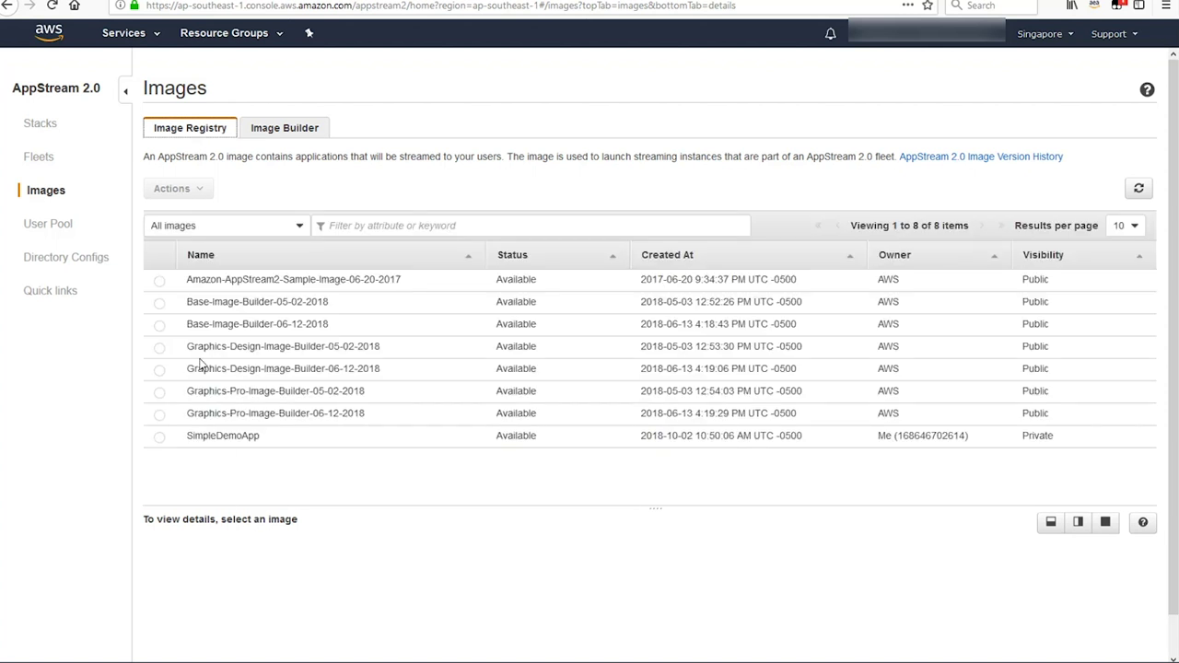
click(41, 163)
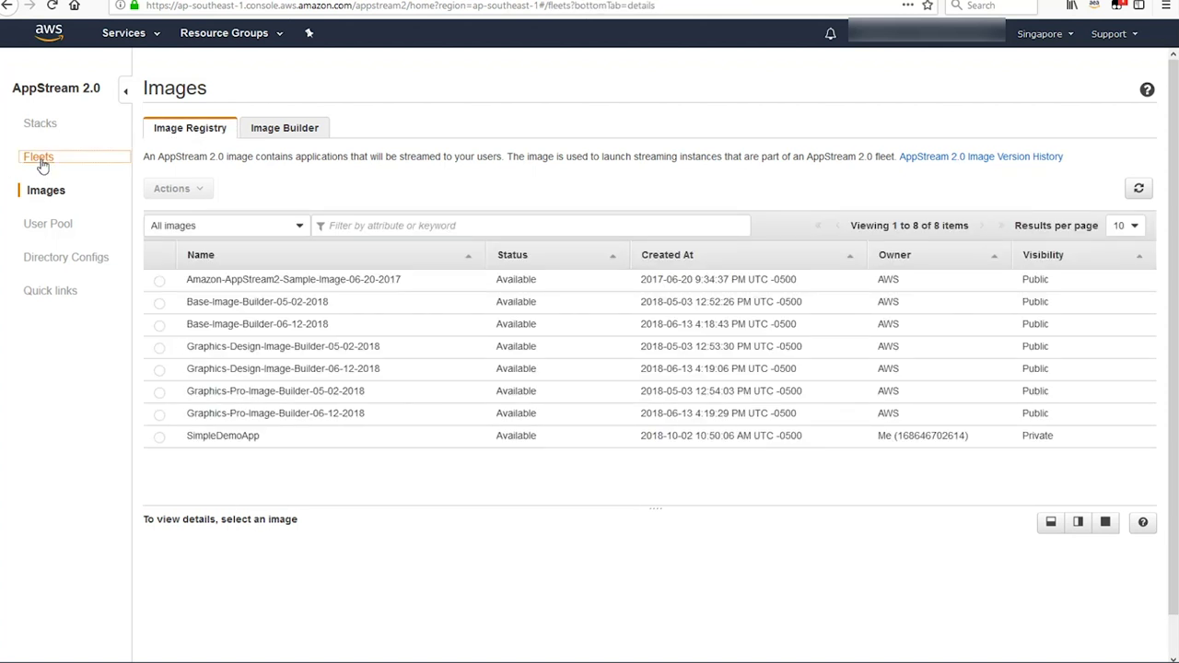
click(192, 178)
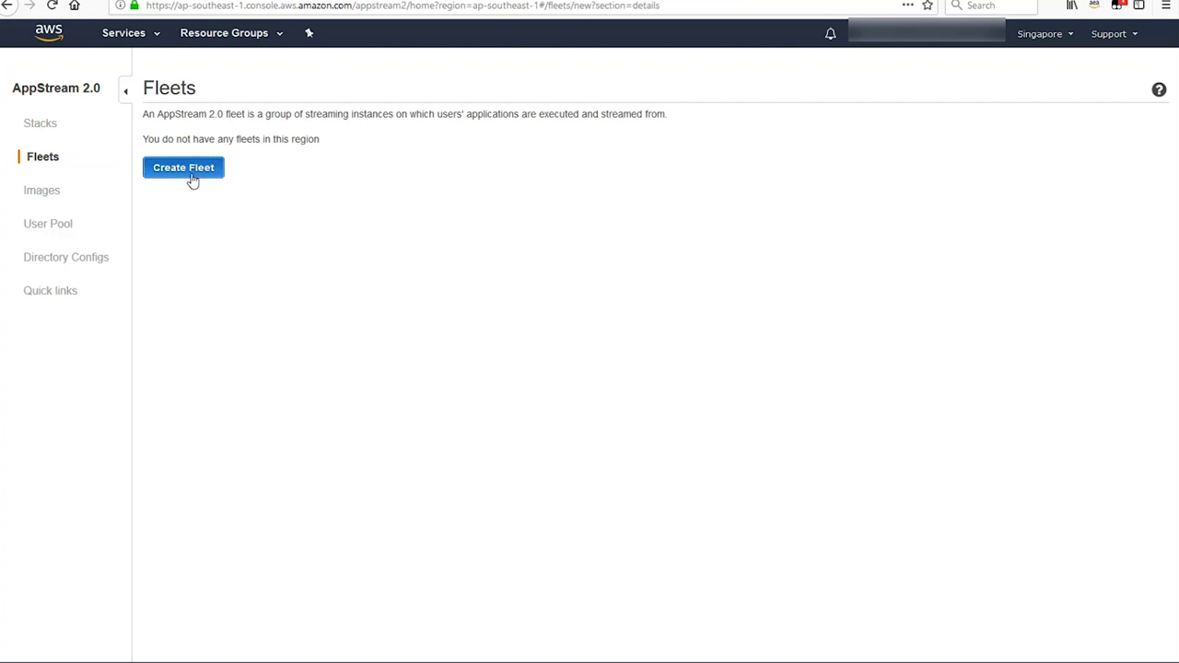
- Name the fleet SimpleDataApp and base it on the SimpleDemoApp image
click(571, 166)
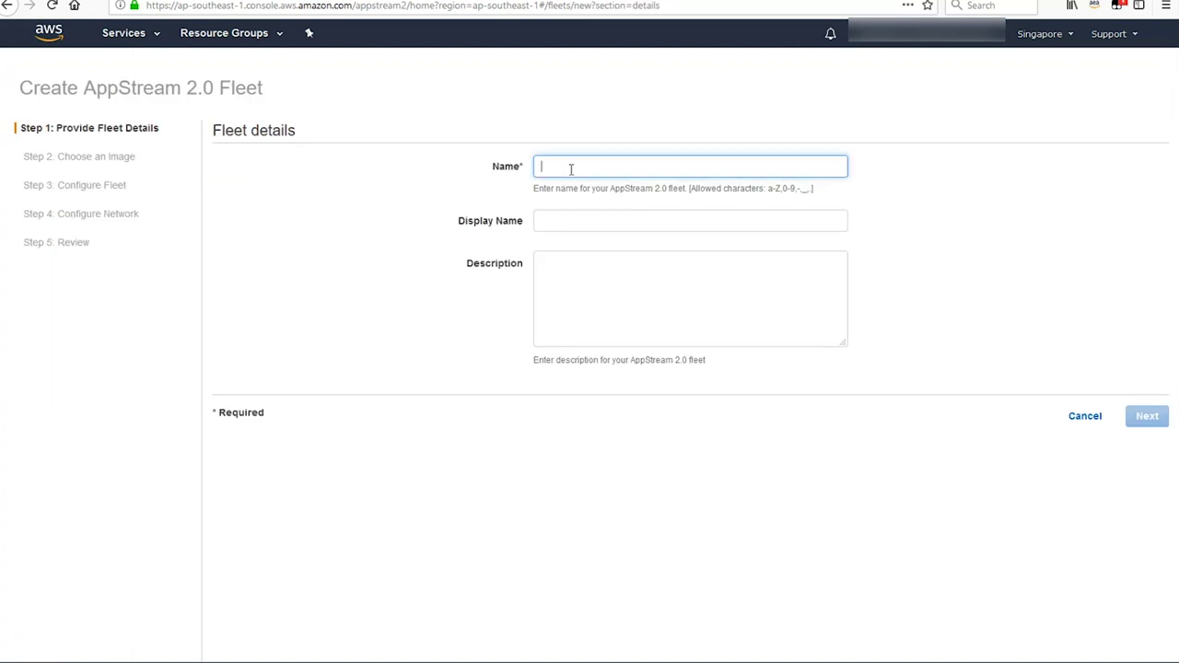
text(SimpleDataApp)
key(Tab)
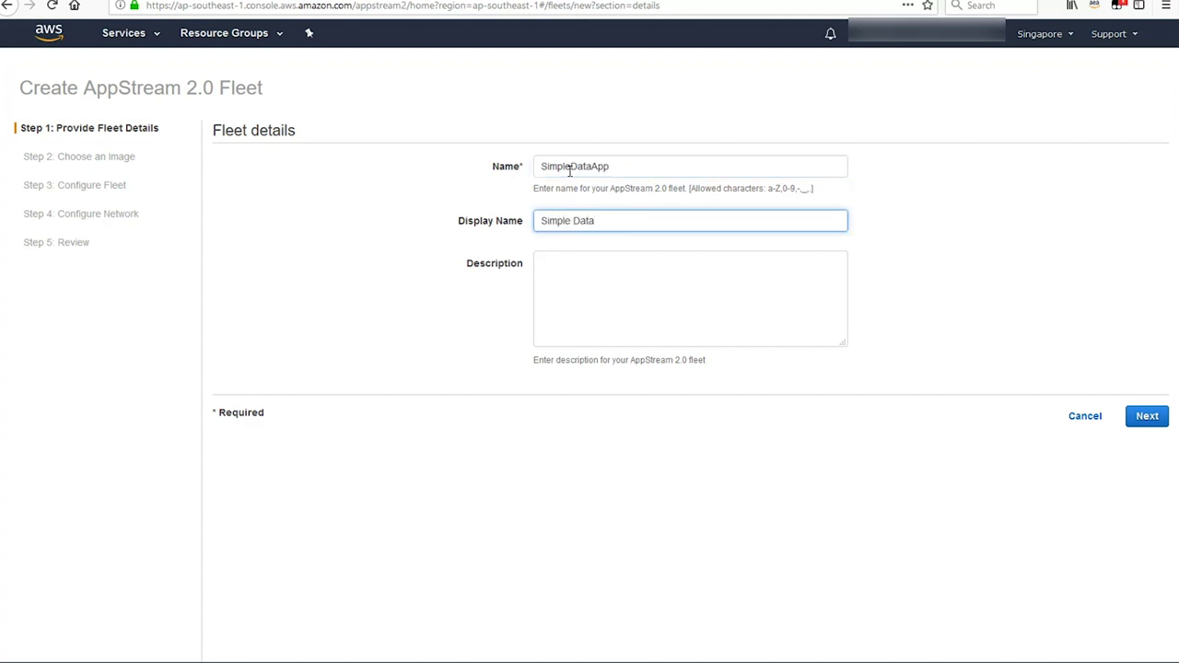
click(1147, 417)
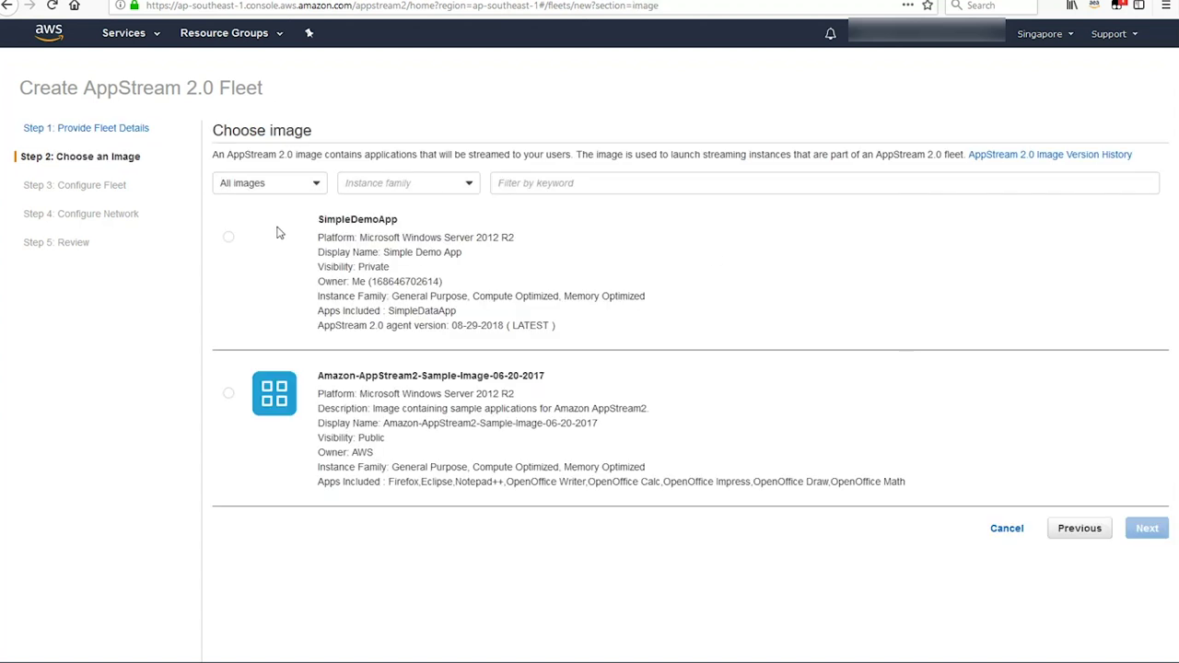
click(228, 238)
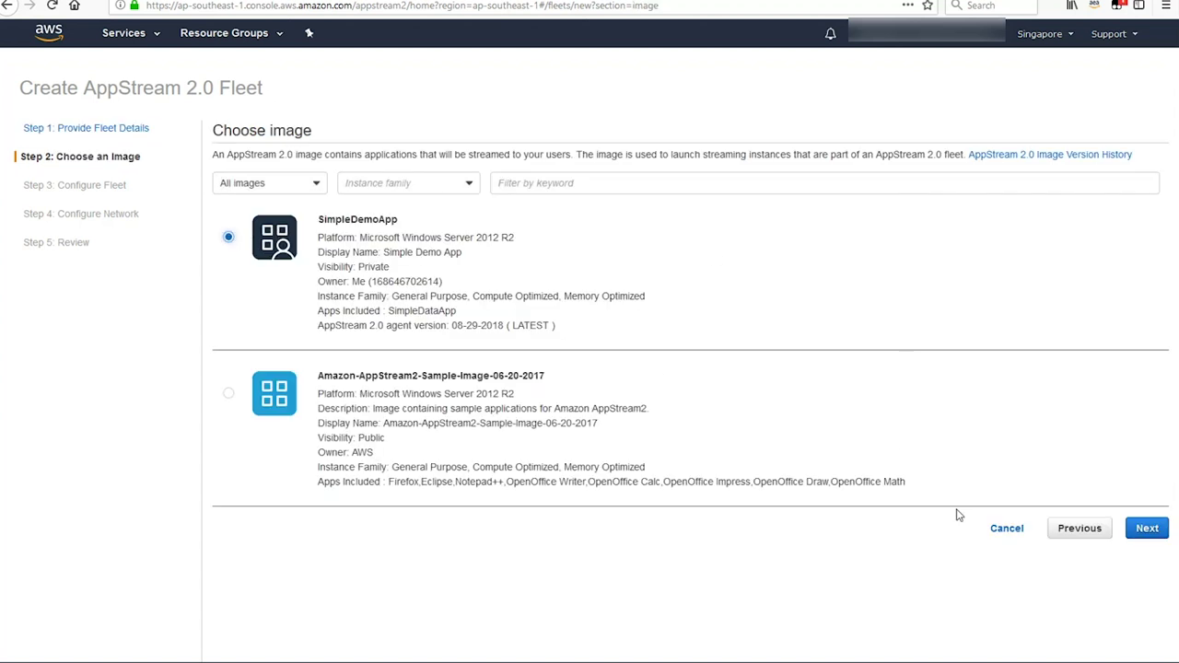
click(1150, 538)
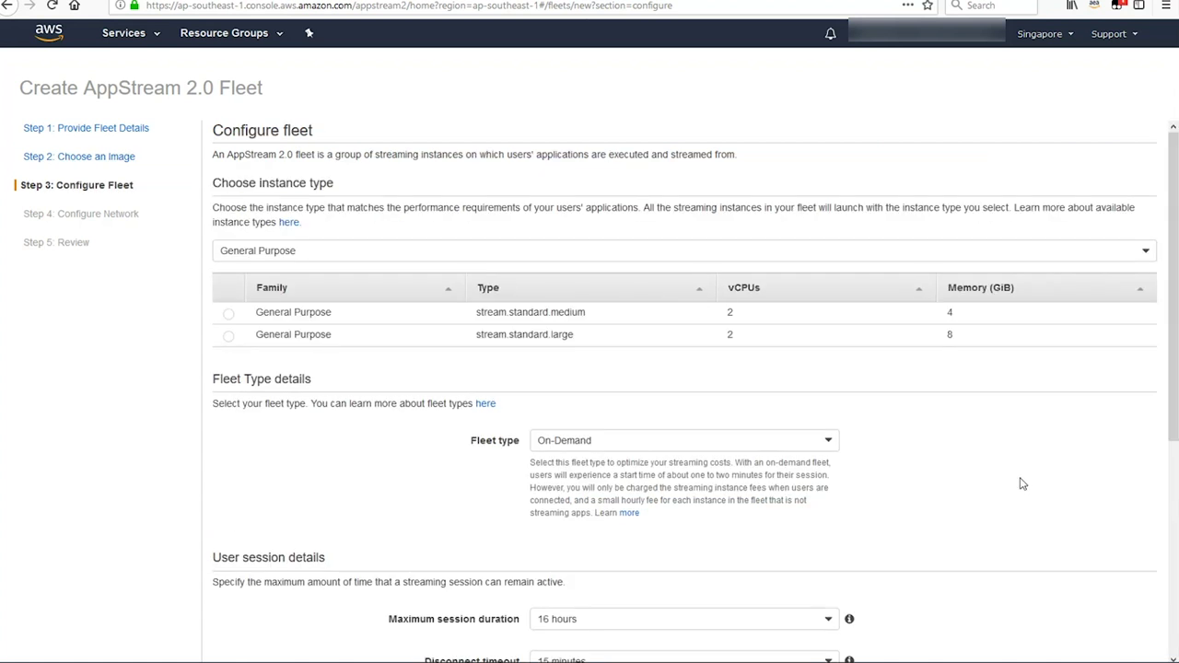
- Configure a stream.standard.medium Always-On fleet with a 15-minute maximum session duration
click(228, 314)
click(701, 446)
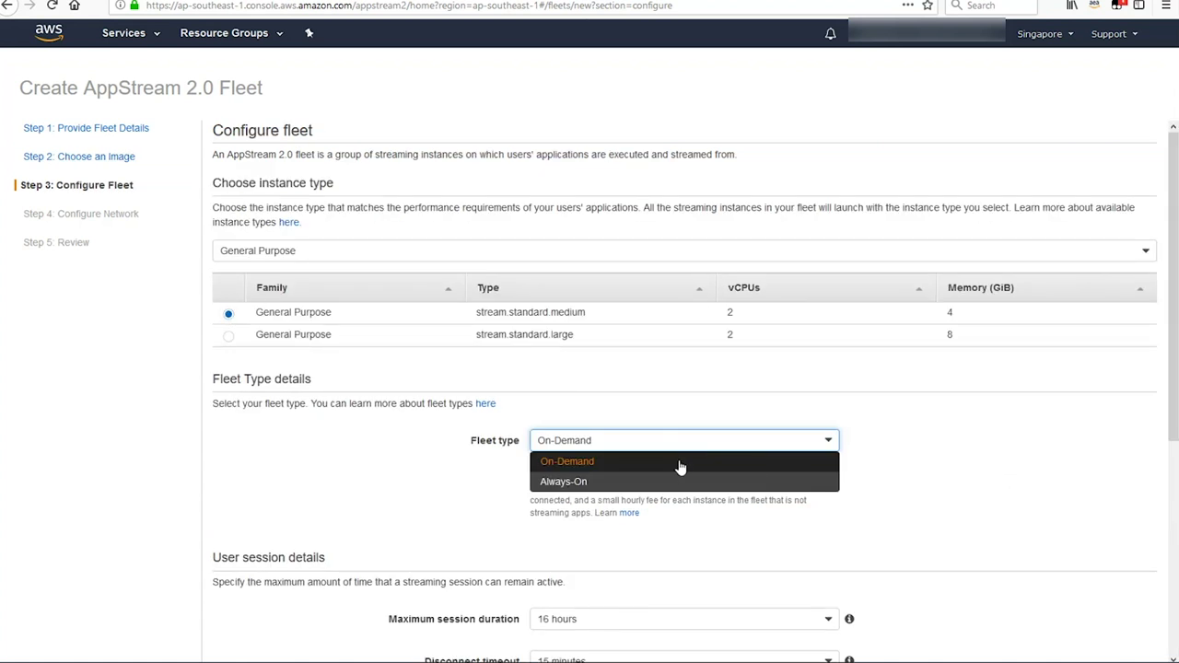
click(614, 483)
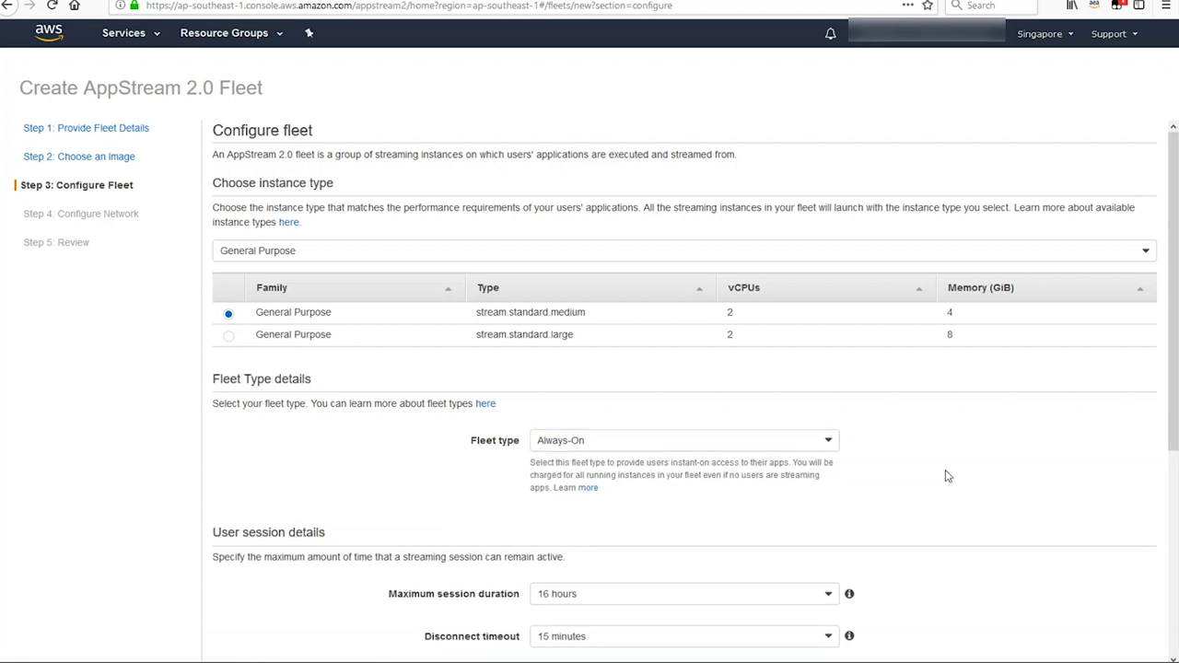
scroll(921, 475, down, 3)
click(824, 462)
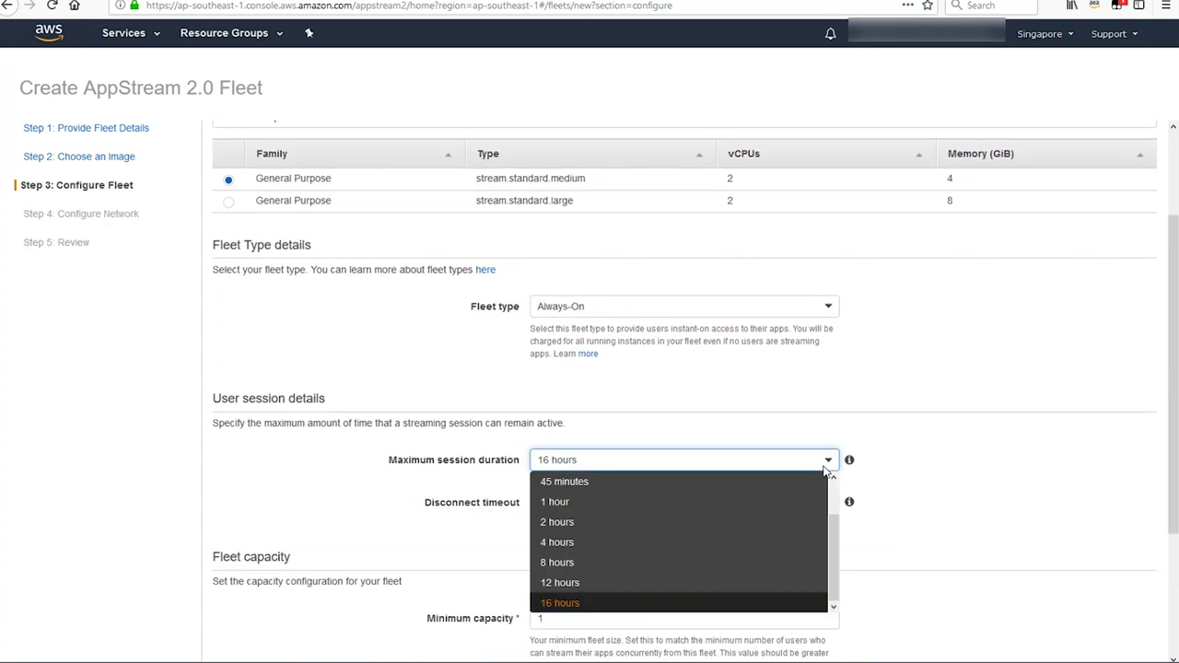
scroll(834, 496, up, 2)
click(728, 483)
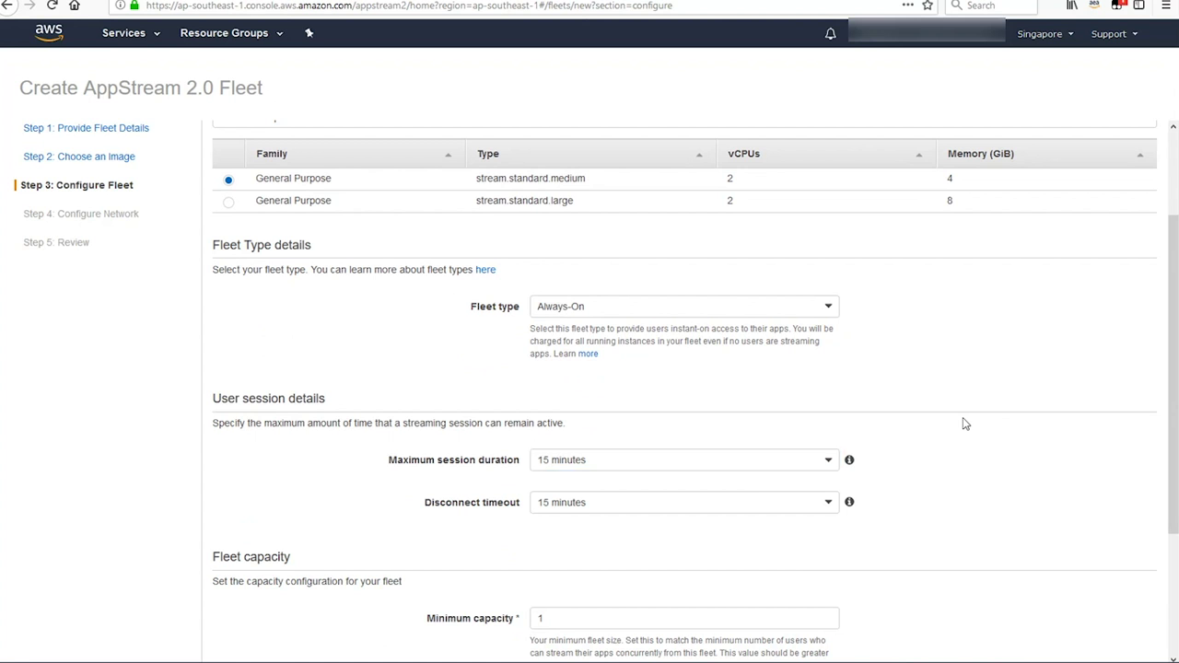
scroll(964, 422, down, 4)
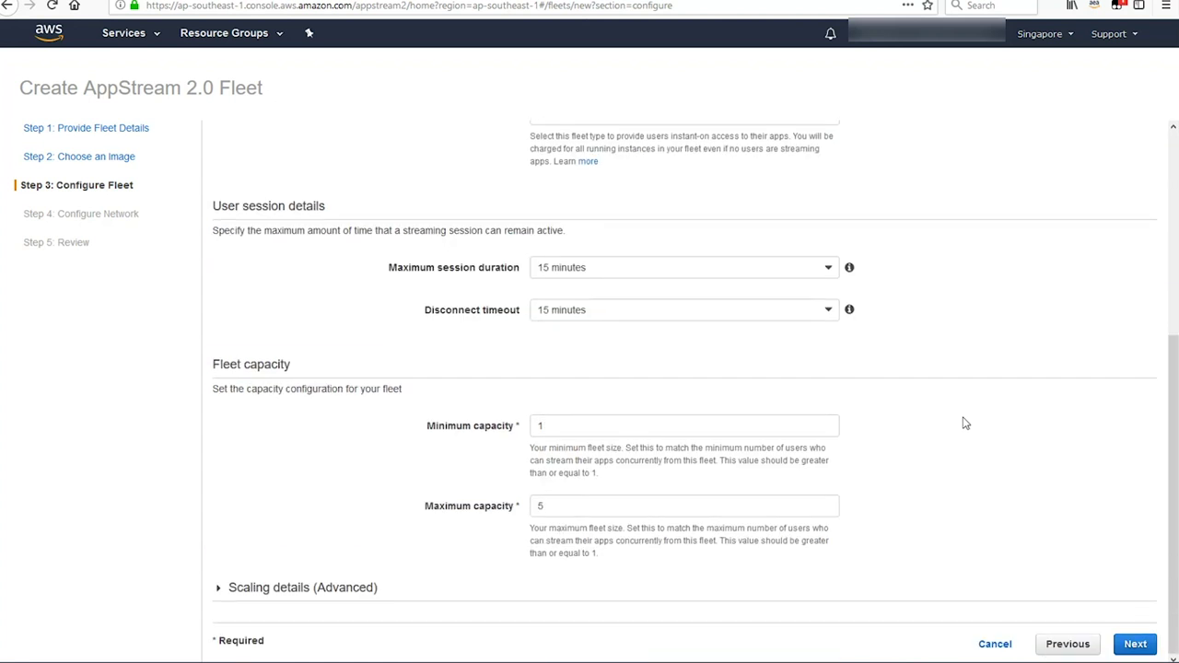
click(1136, 645)
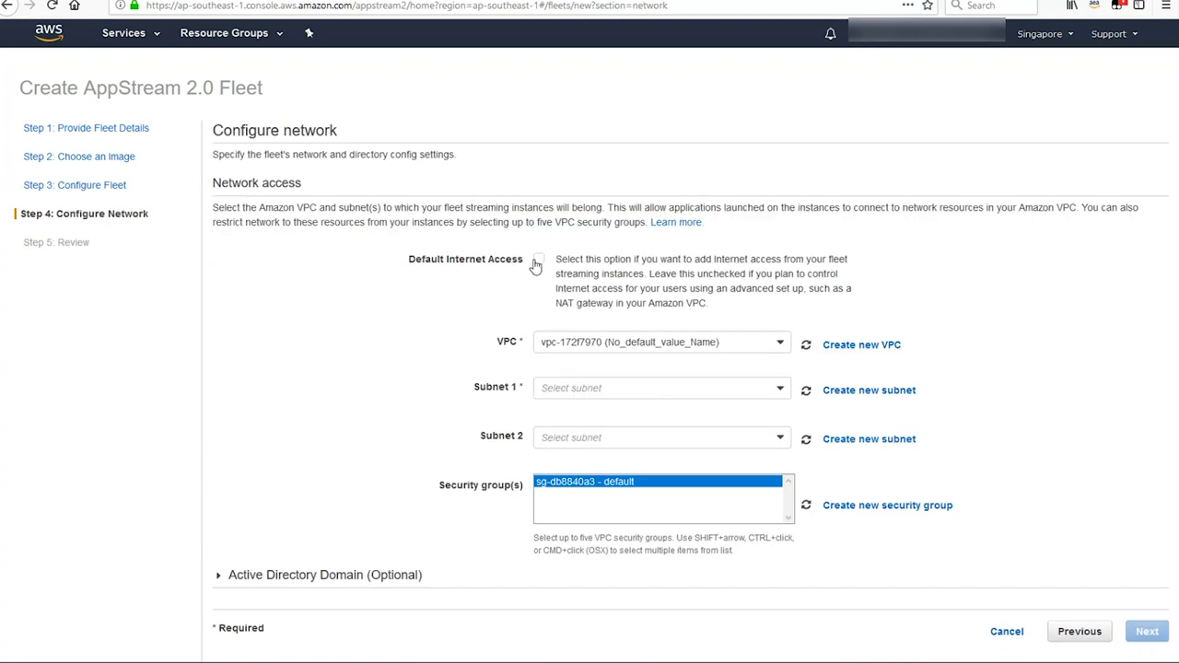
- Leave default internet access off and use subnets subnet-bcf9fedb and subnet-f7b14cae
click(539, 264)
click(540, 264)
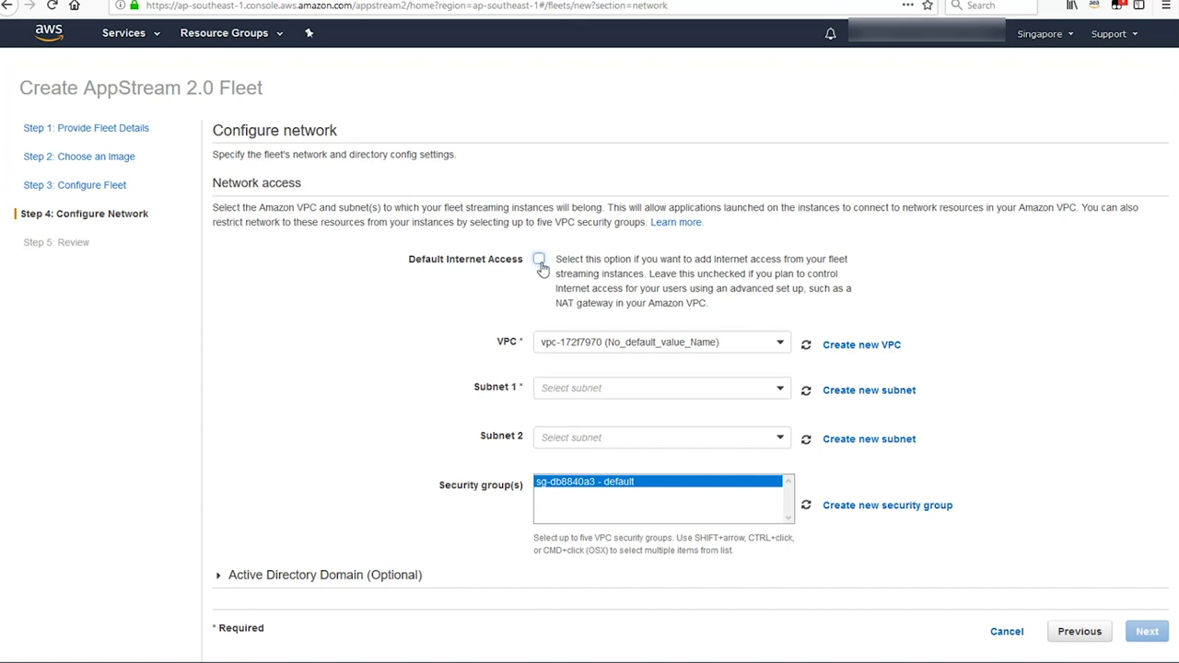
click(617, 397)
click(609, 413)
click(608, 439)
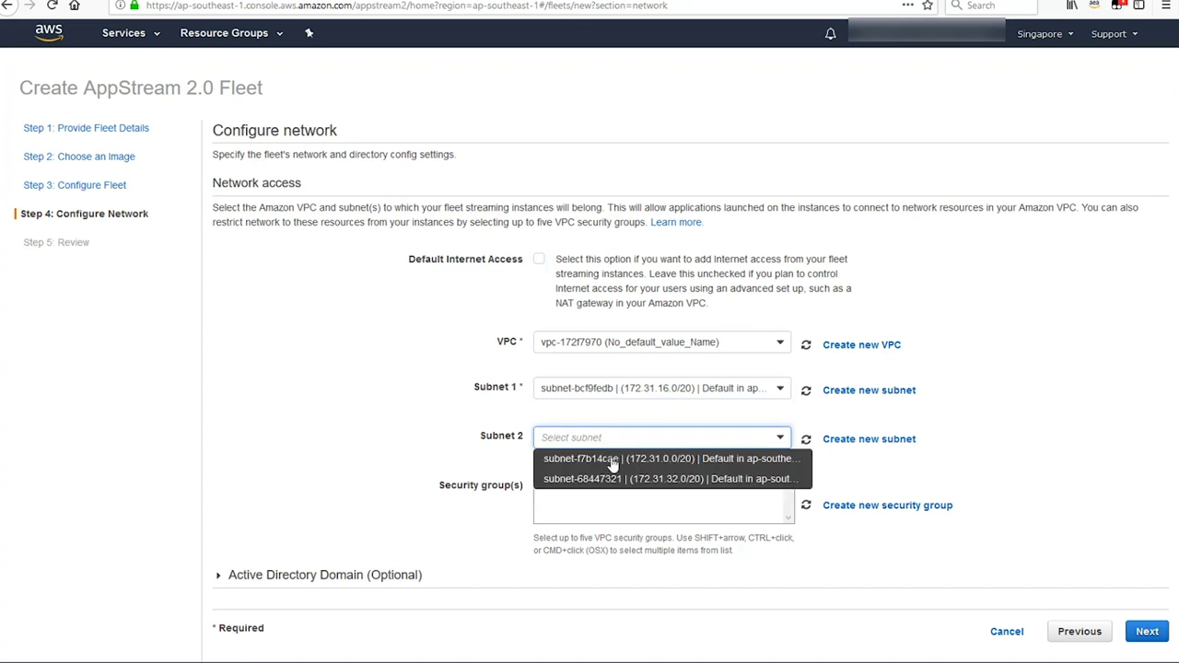
click(613, 457)
click(1147, 631)
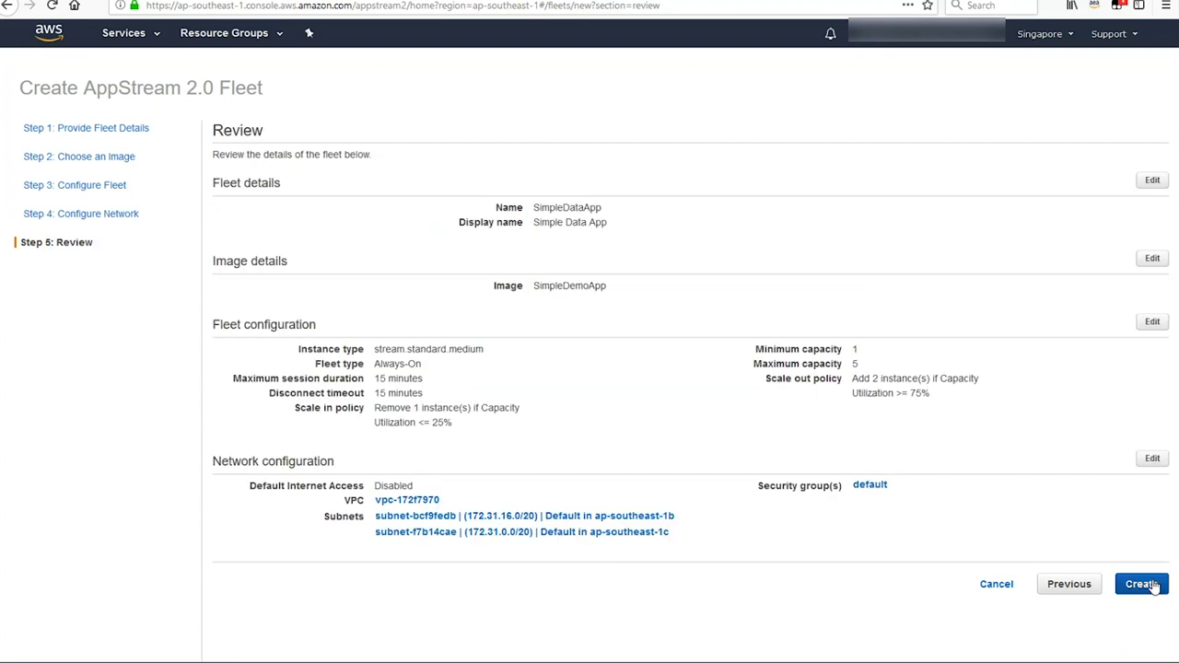
- Create the fleet, acknowledging the Always-On pricing details
click(1146, 586)
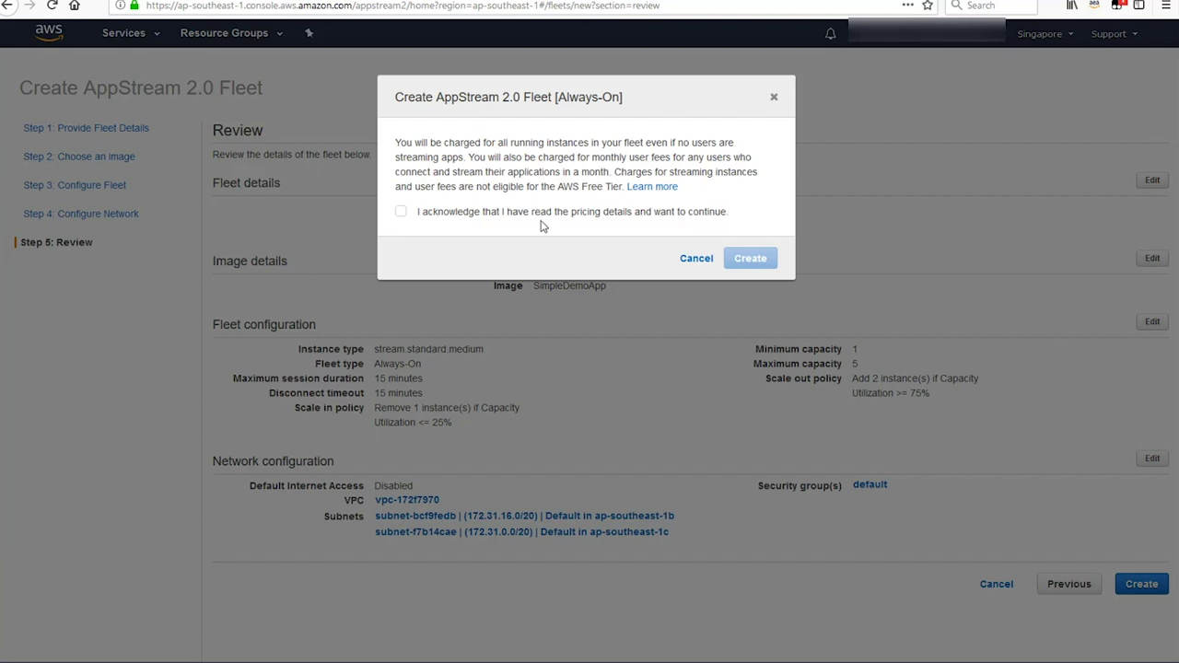
click(402, 213)
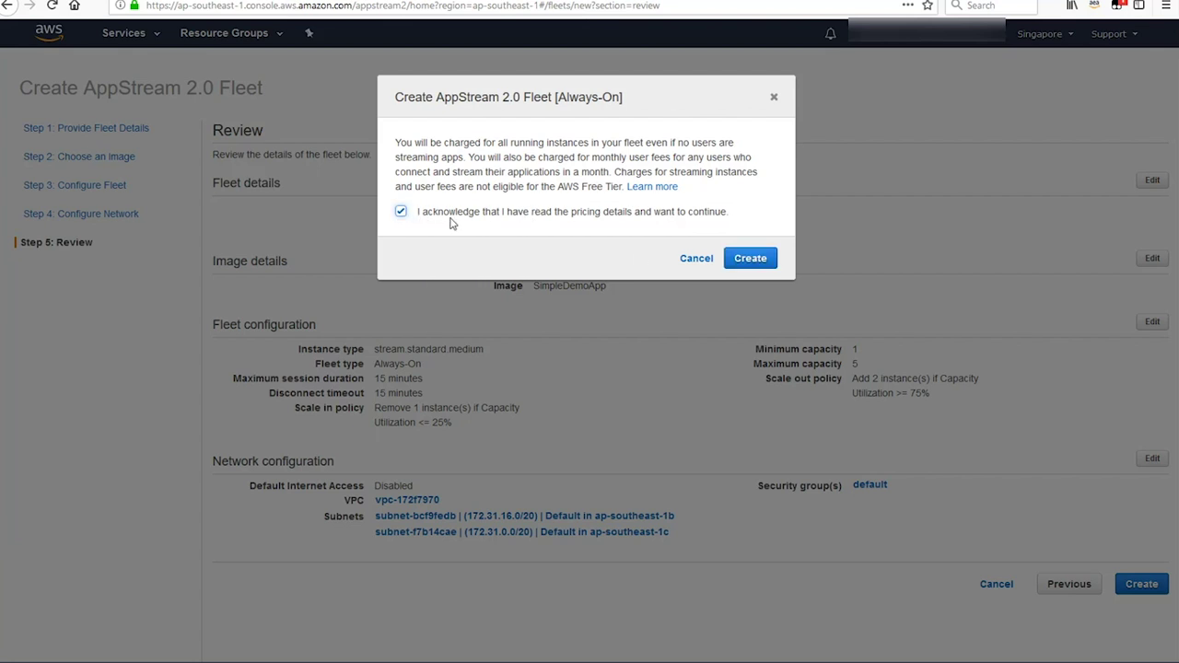
click(751, 258)
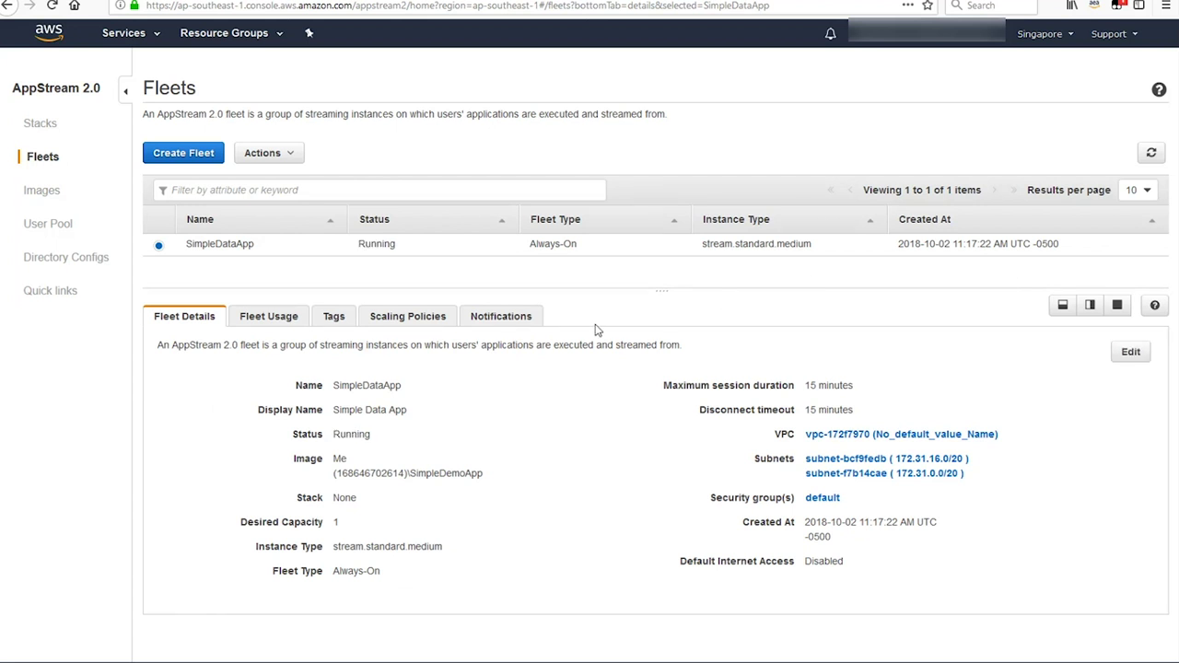
click(43, 127)
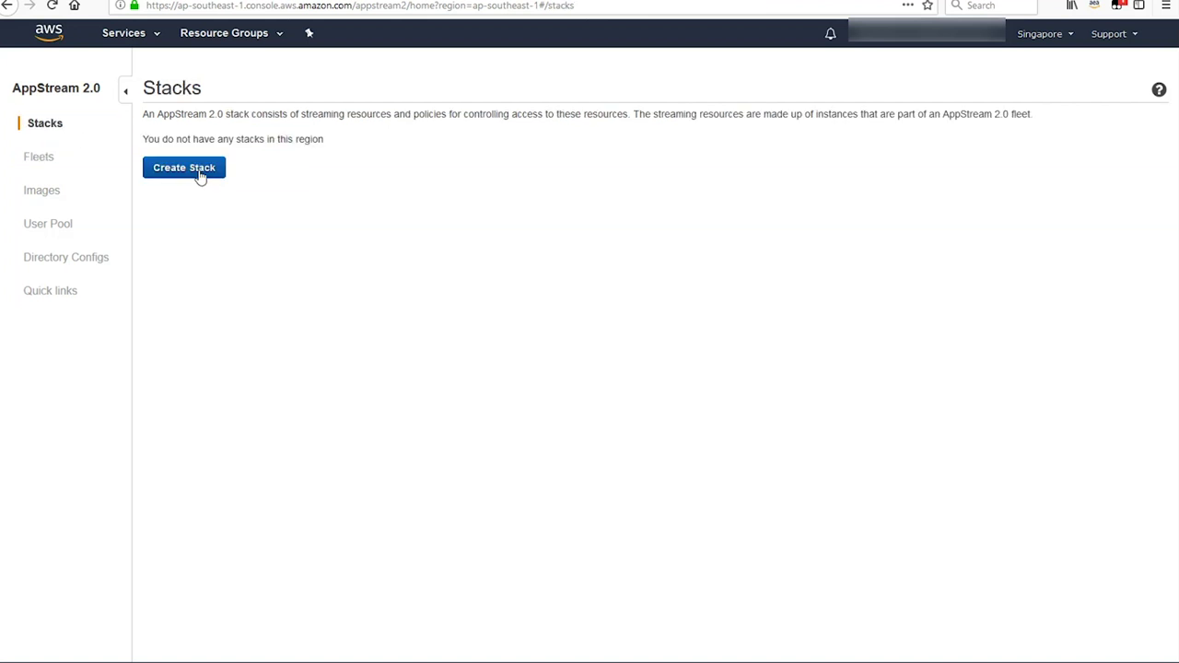
- Start a stack named DemoStack, displayed as Demo Stack, associated with the SimpleDataApp fleet
click(184, 168)
click(560, 168)
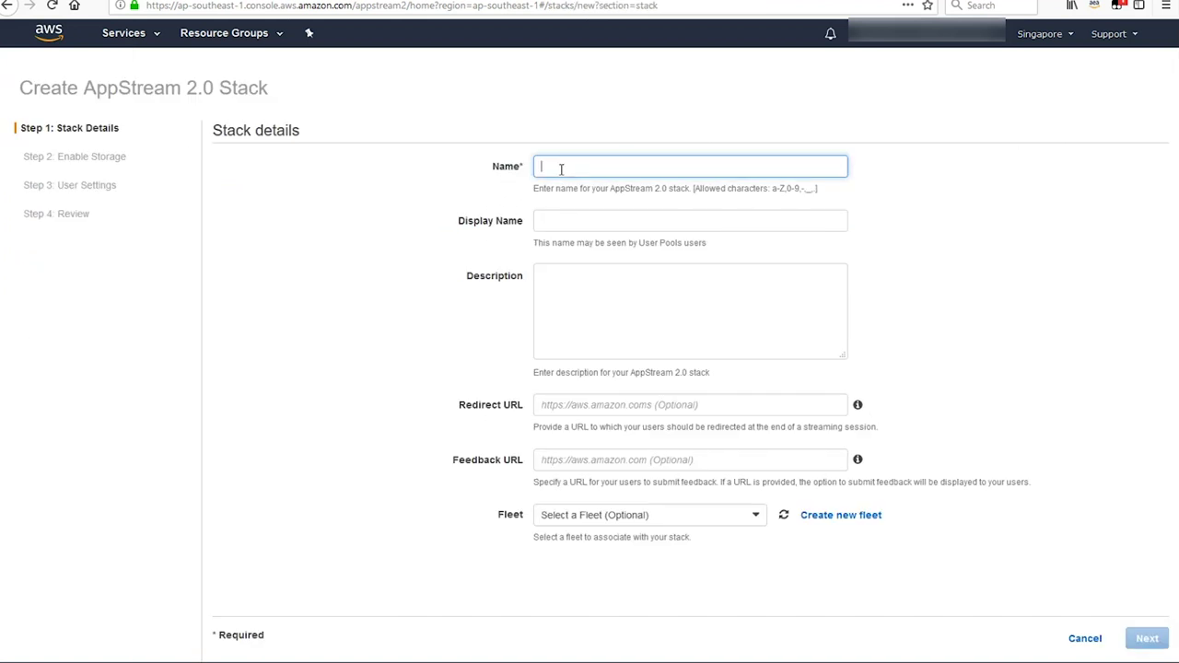
text(DemoStack)
key(Tab)
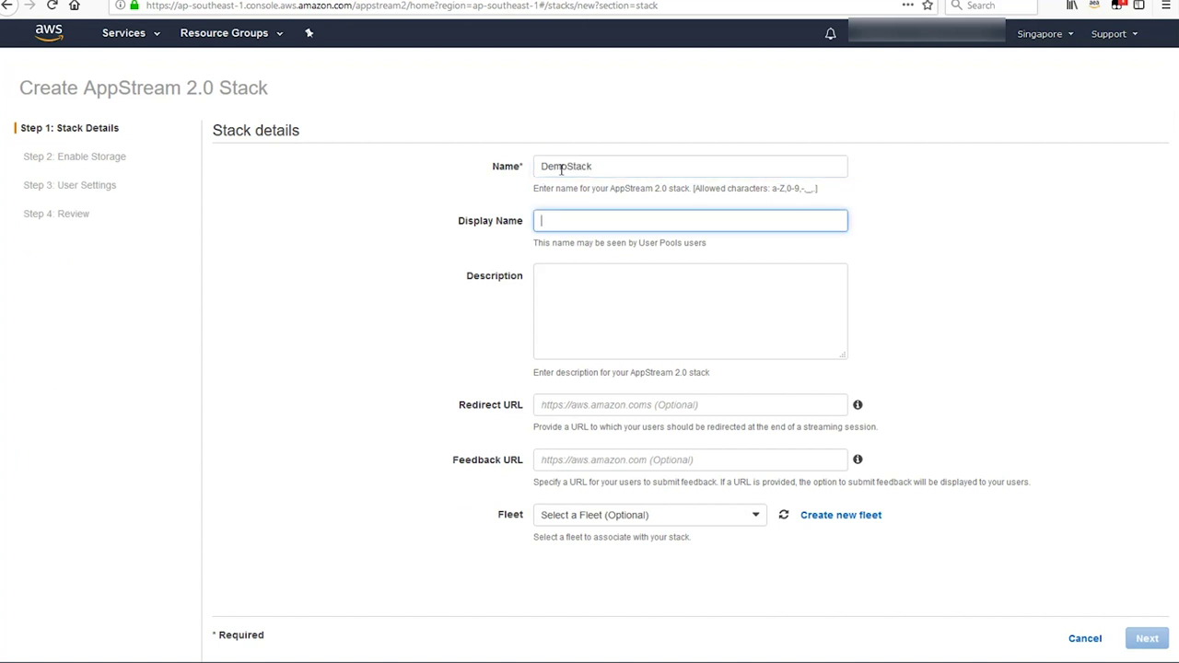
text(Demo Stack)
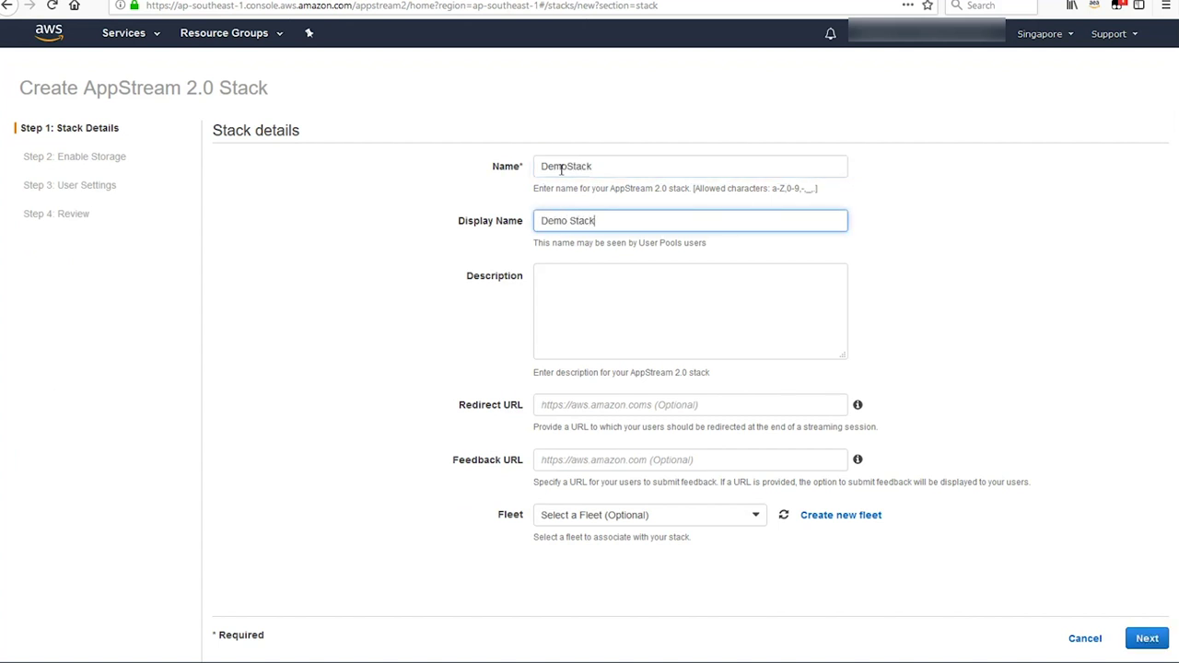
click(660, 515)
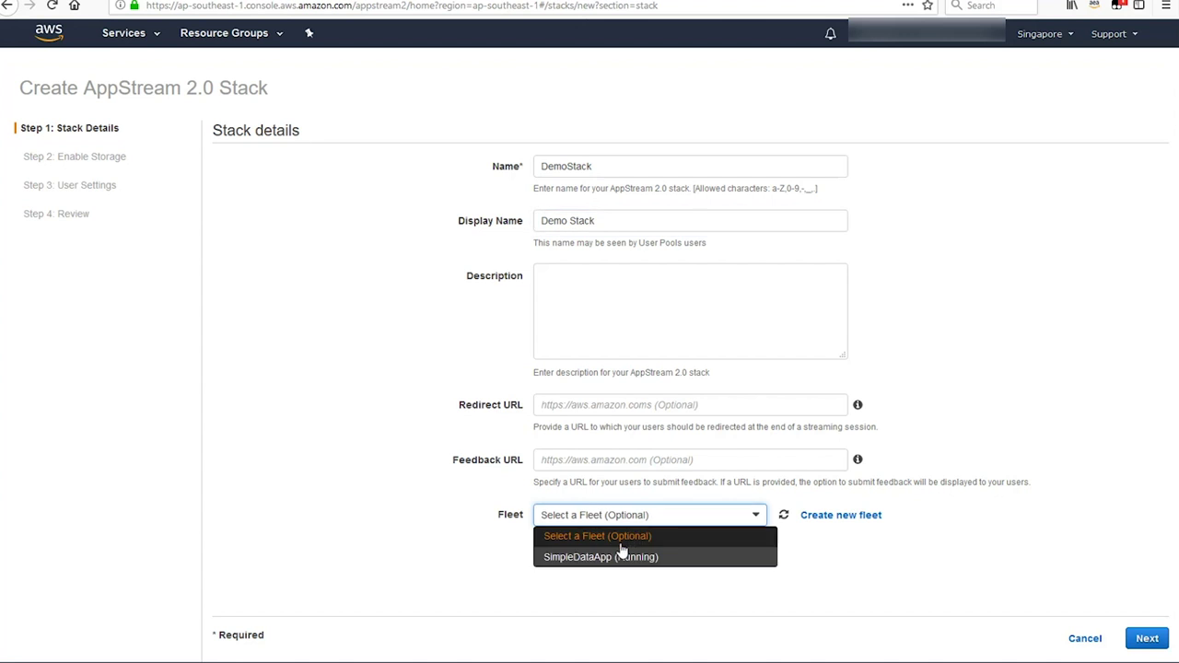
click(609, 561)
- Accept the default storage and user settings, review, and create DemoStack
click(1159, 638)
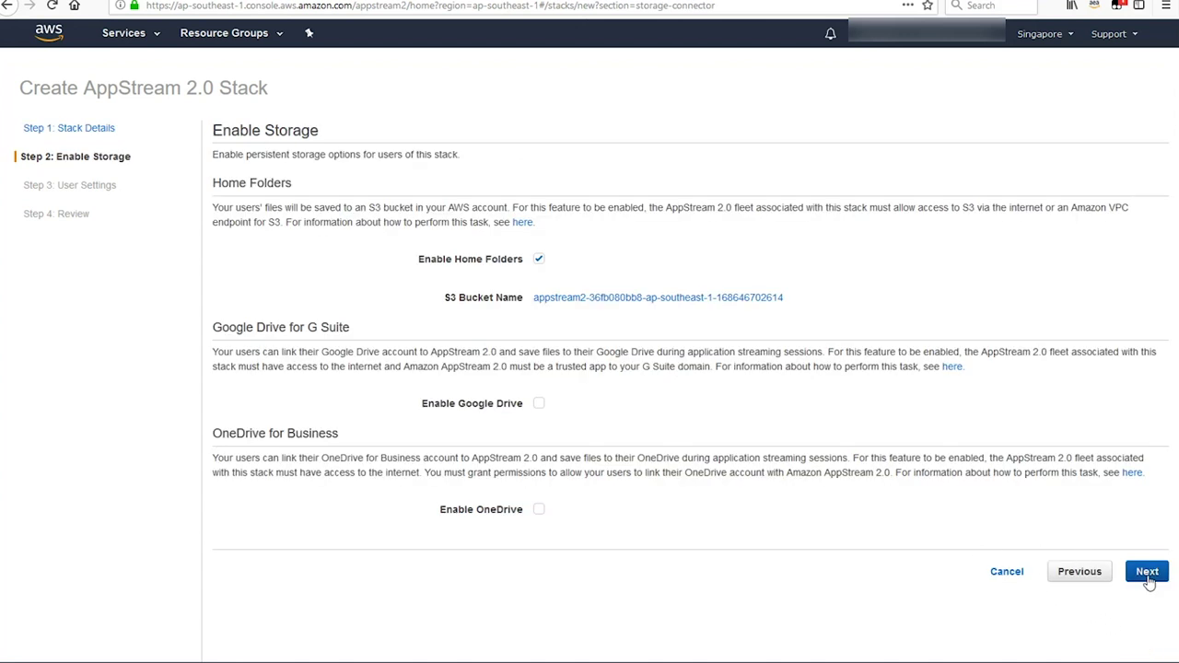
click(1146, 575)
click(1142, 579)
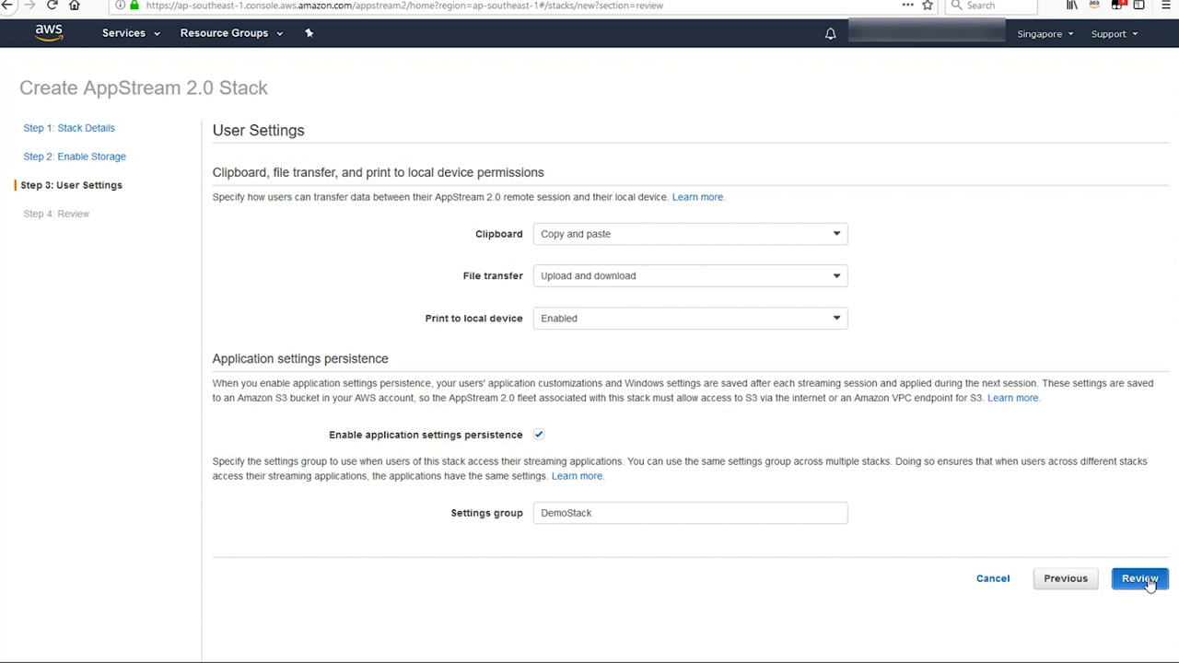
click(1141, 519)
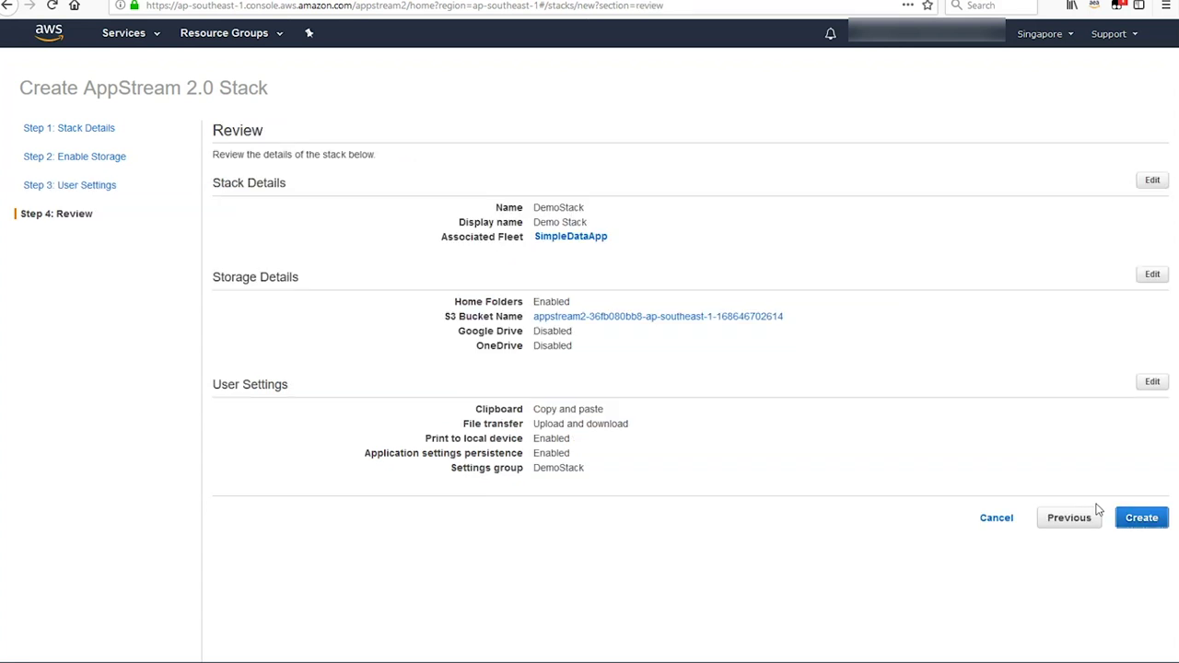
click(1141, 518)
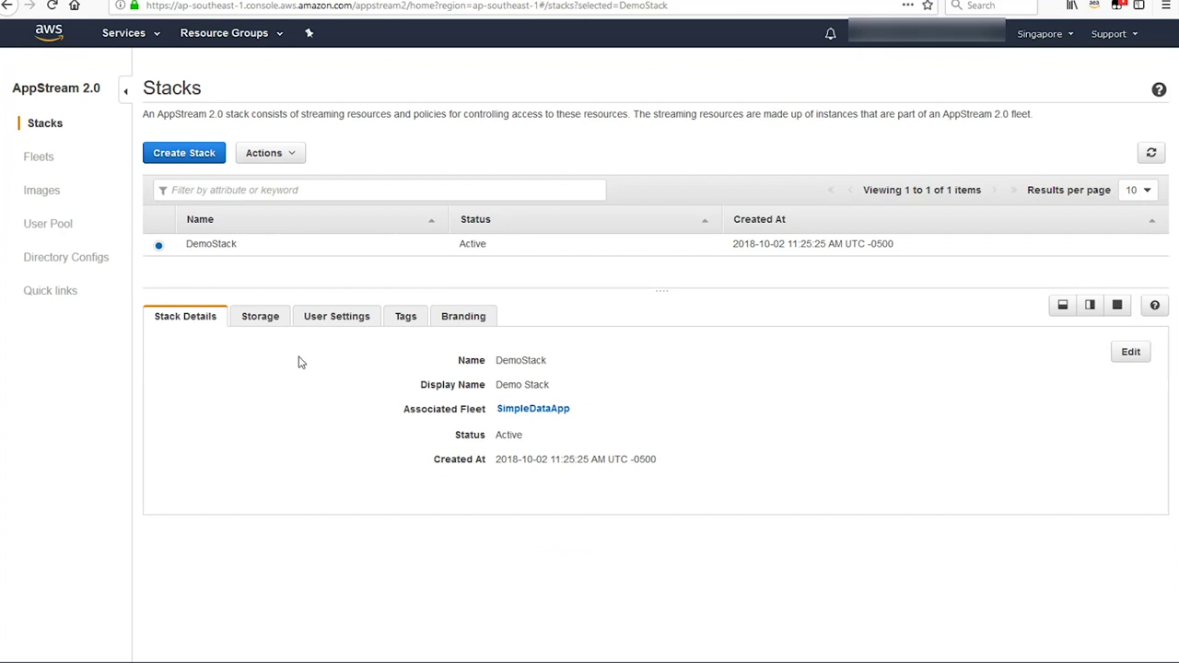
click(50, 224)
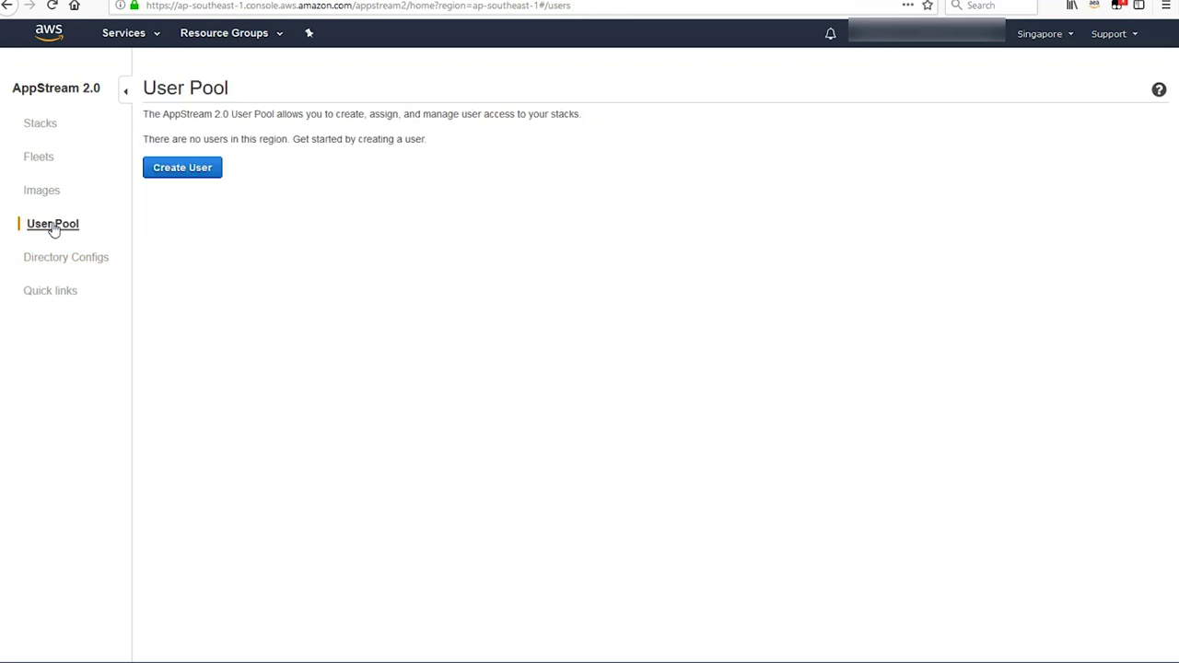
- Create a new user in the user pool with their e-mail, first name and last name
click(174, 169)
click(520, 180)
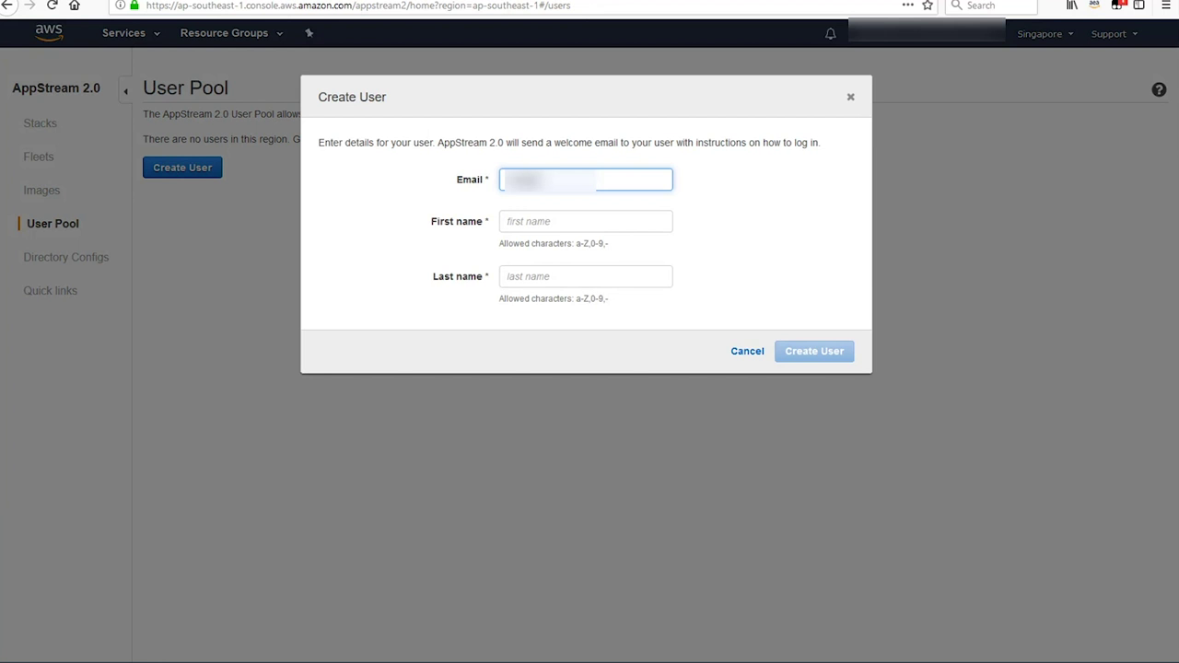
click(585, 221)
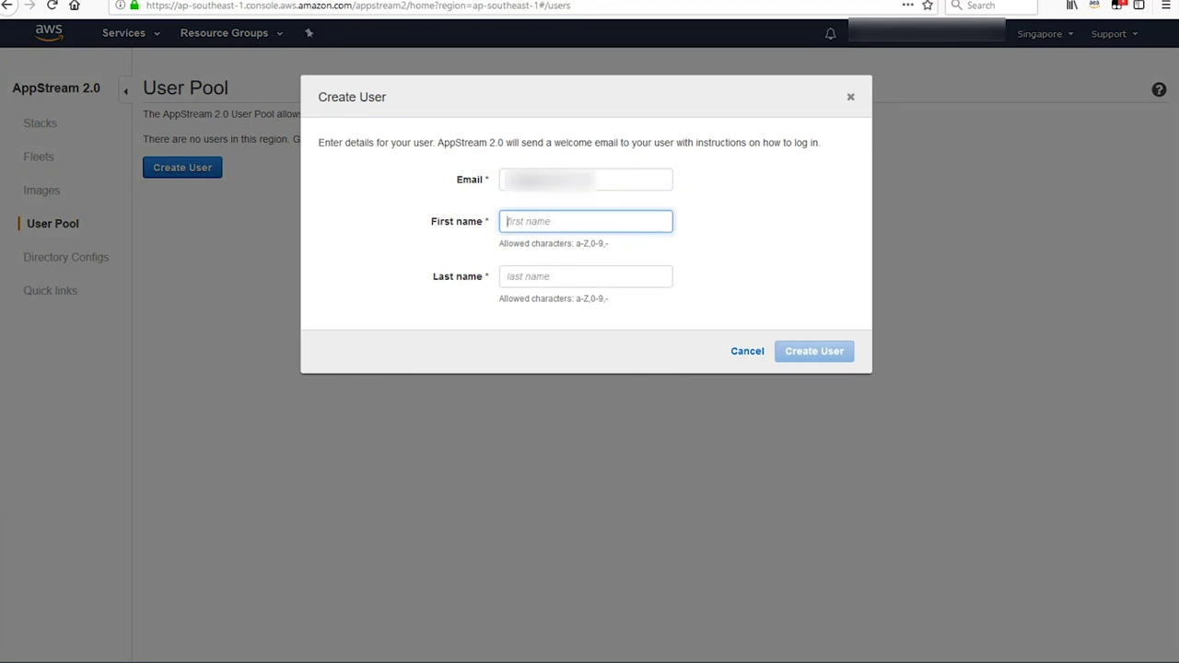
click(585, 276)
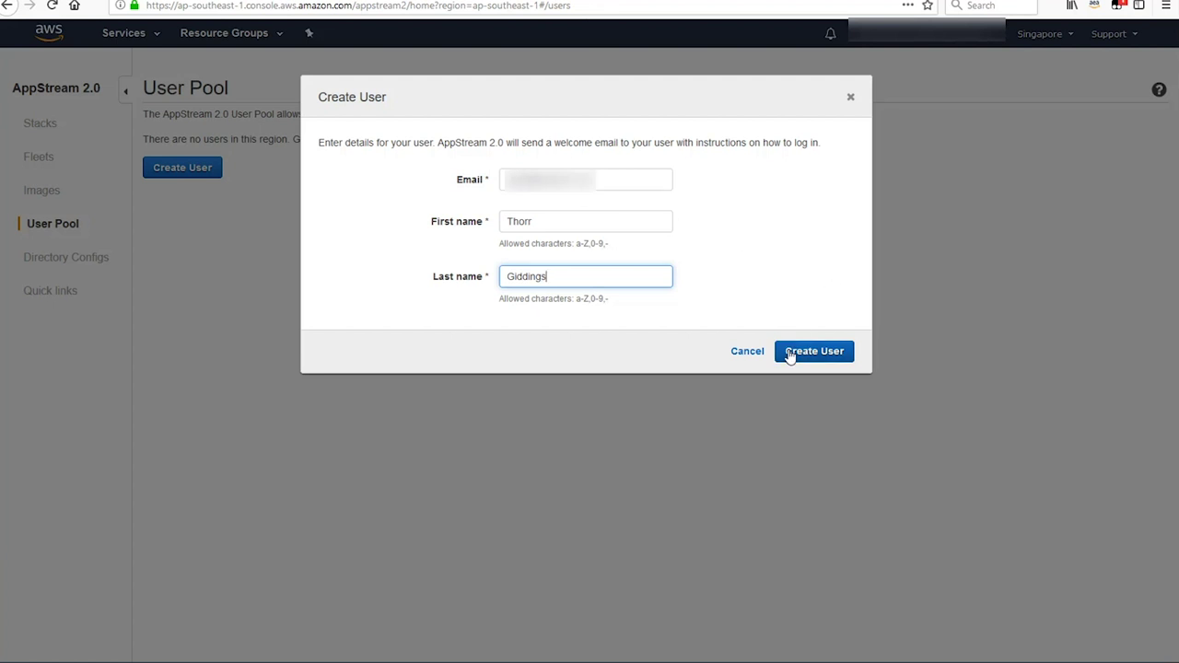
click(817, 357)
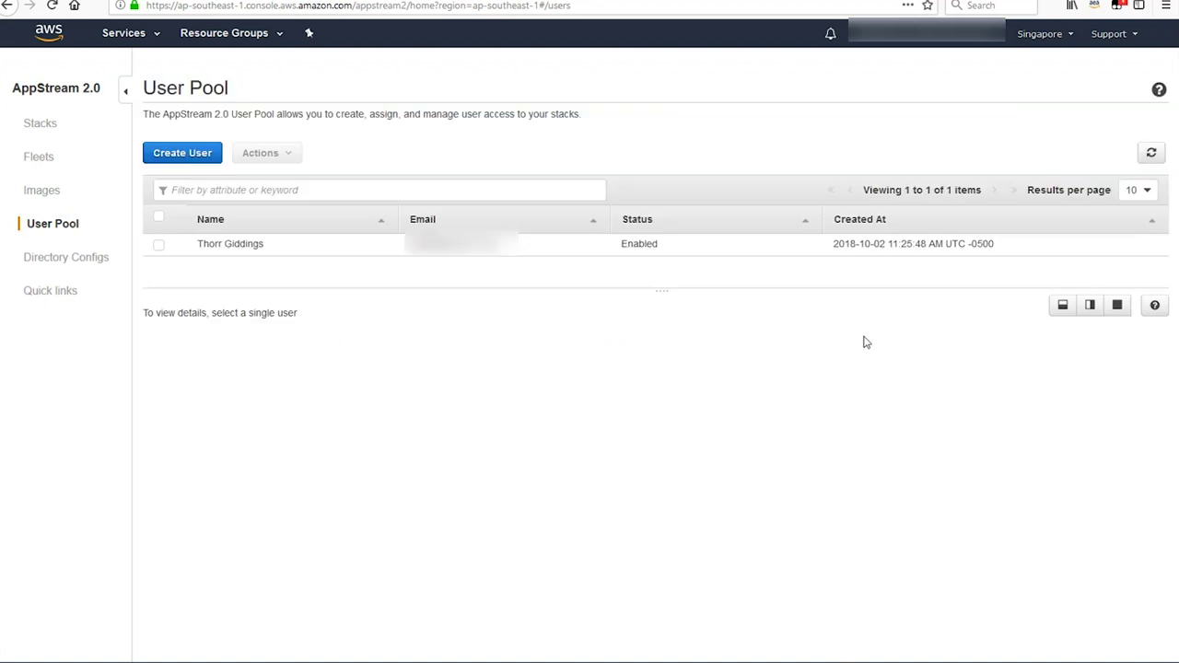
- Assign the DemoStack stack to the new user
click(158, 247)
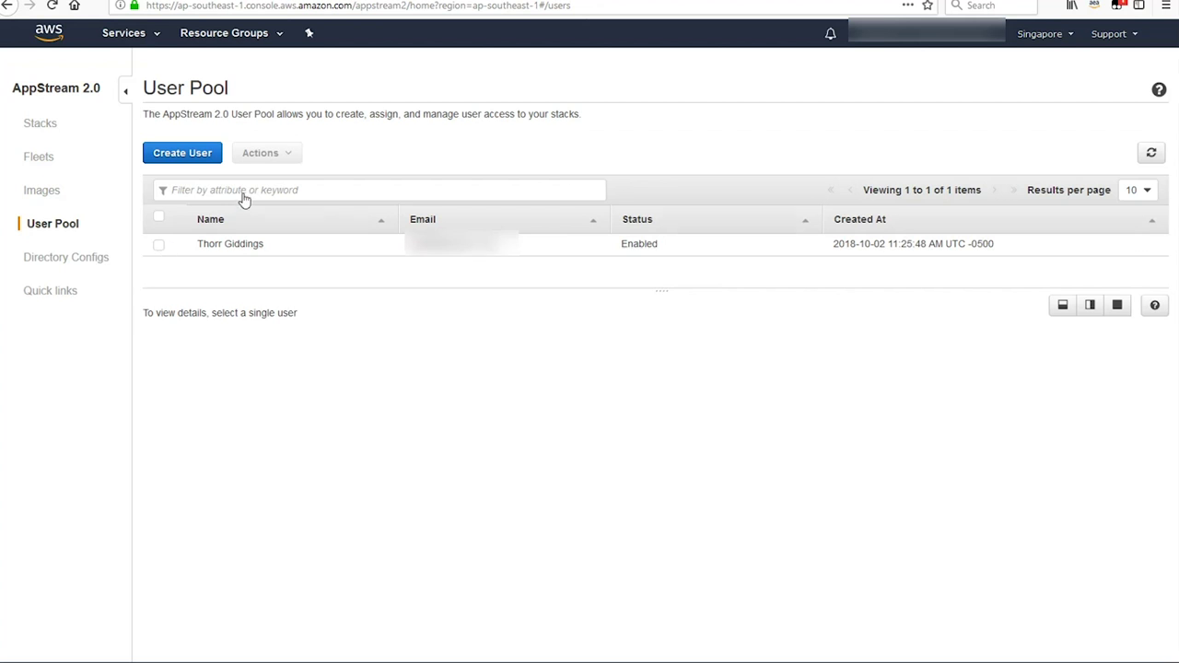
click(289, 155)
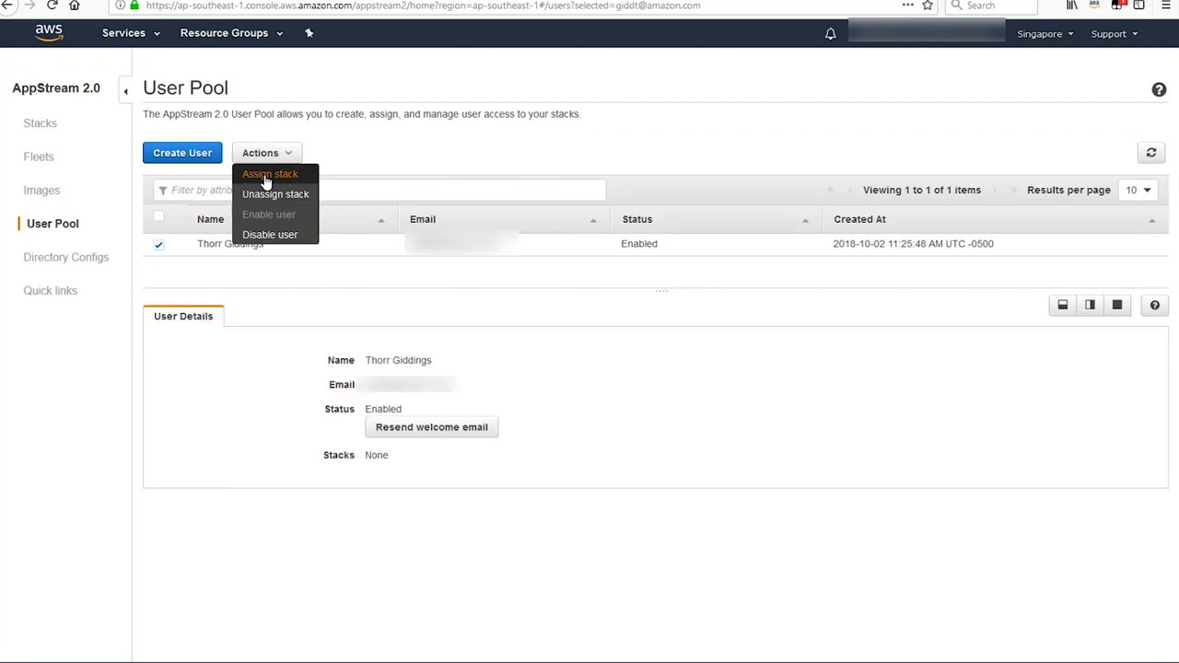
click(269, 175)
click(430, 244)
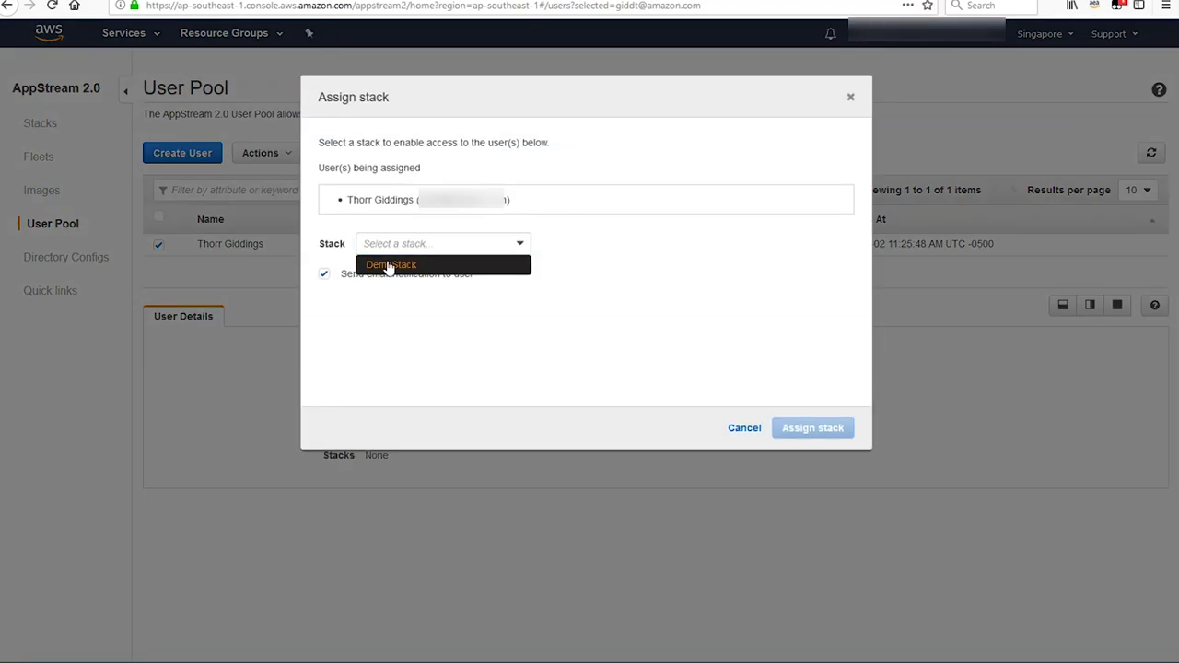
click(388, 262)
click(813, 429)
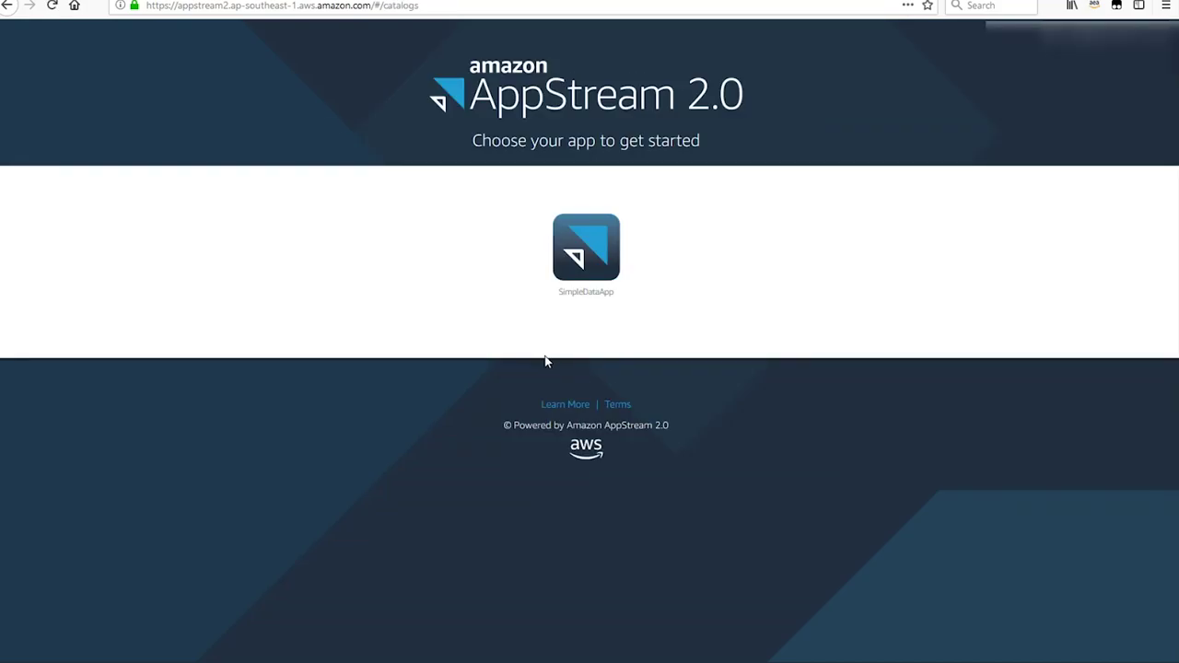
- Launch a SimpleDataApp streaming session from the portal and dismiss the NewCustomer form
click(599, 258)
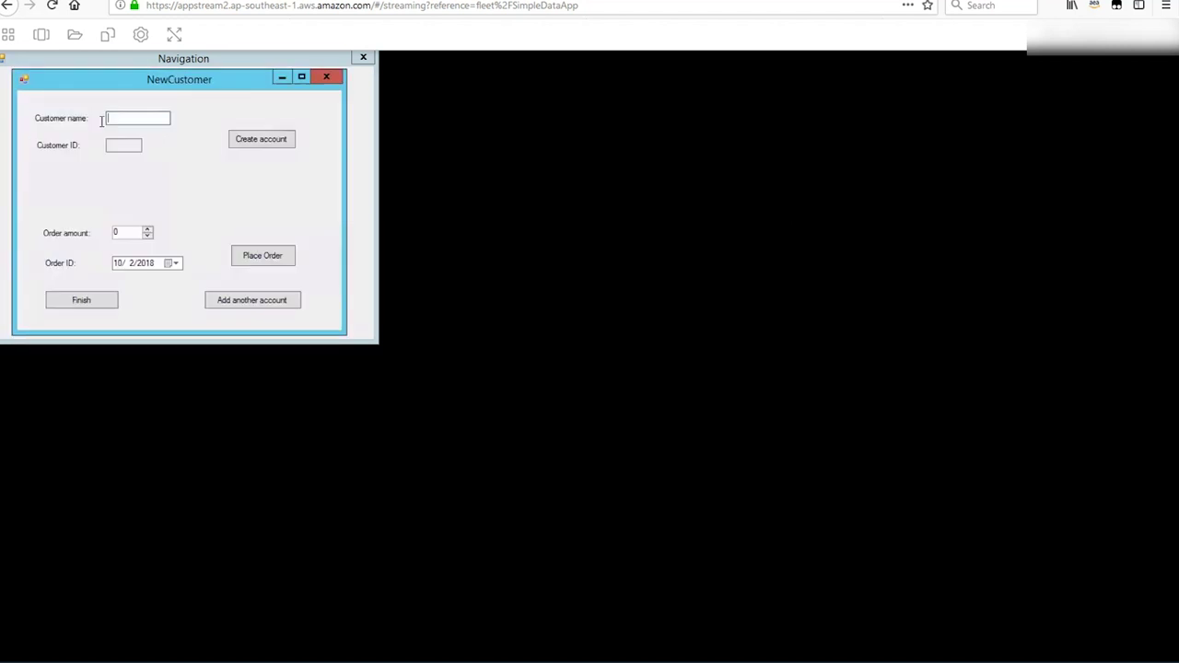
click(82, 301)
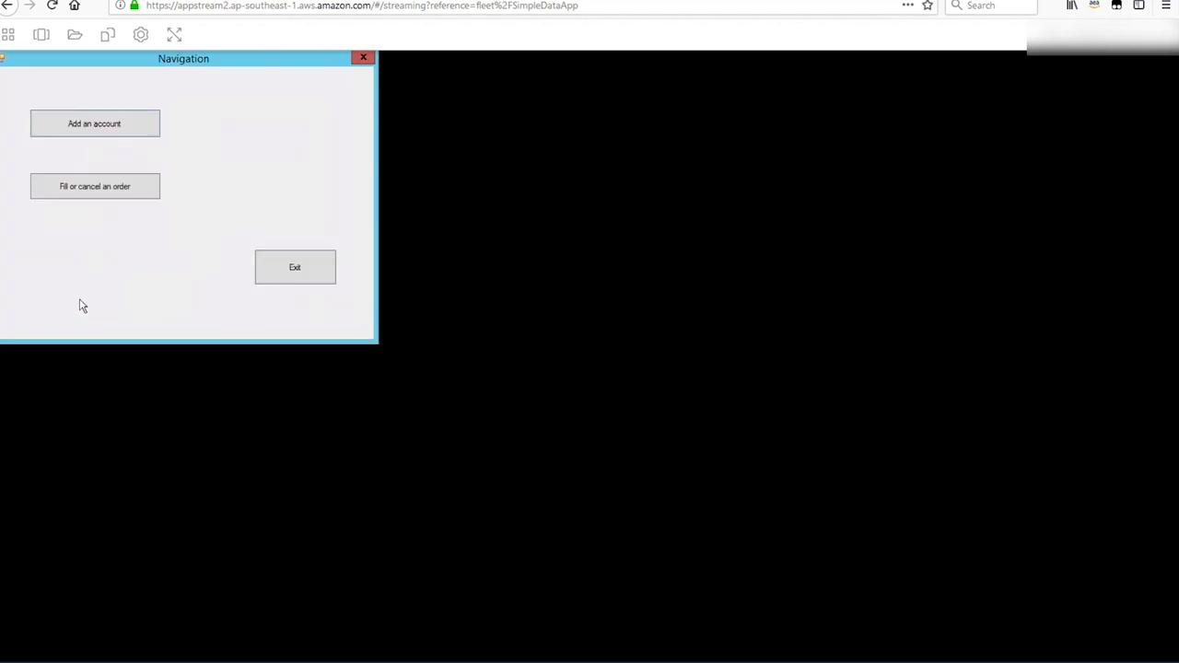